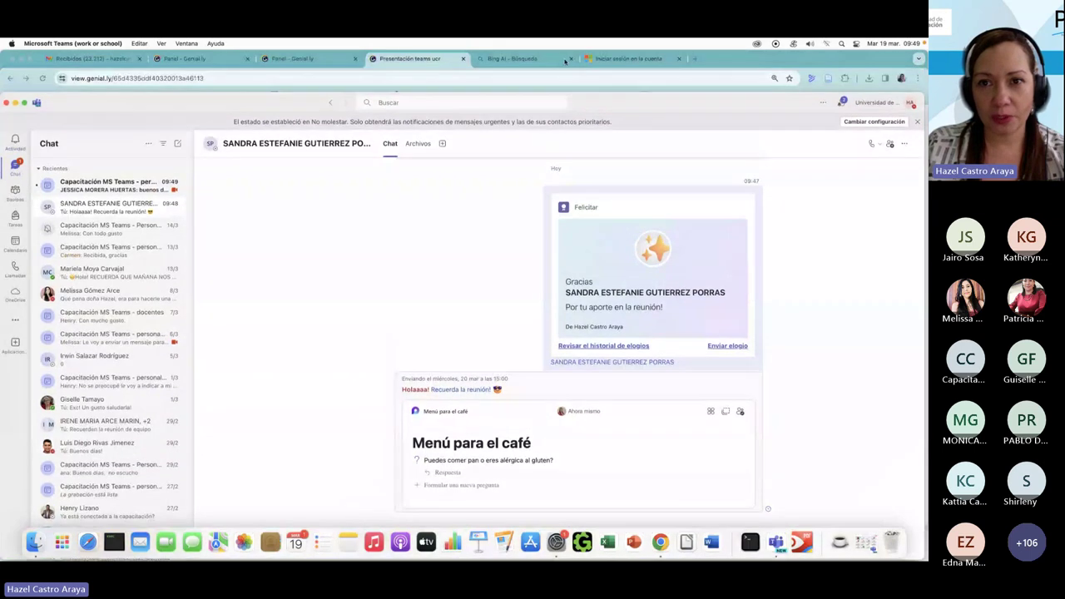
# Step: Bring up the Genially presentation in the browser and return it to its home slide
pyautogui.click(512, 58)
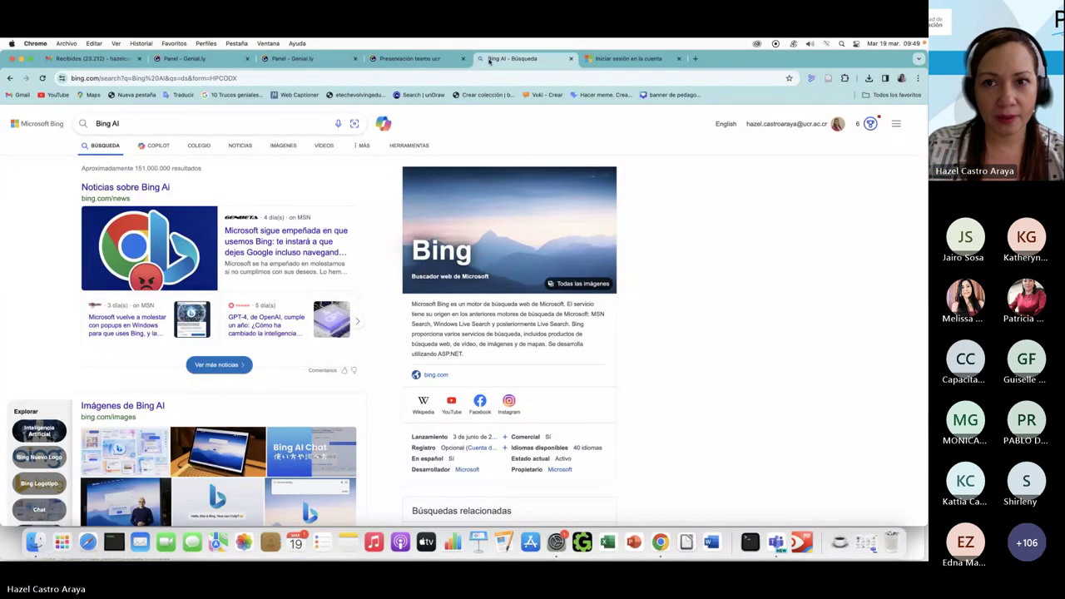
pyautogui.click(412, 73)
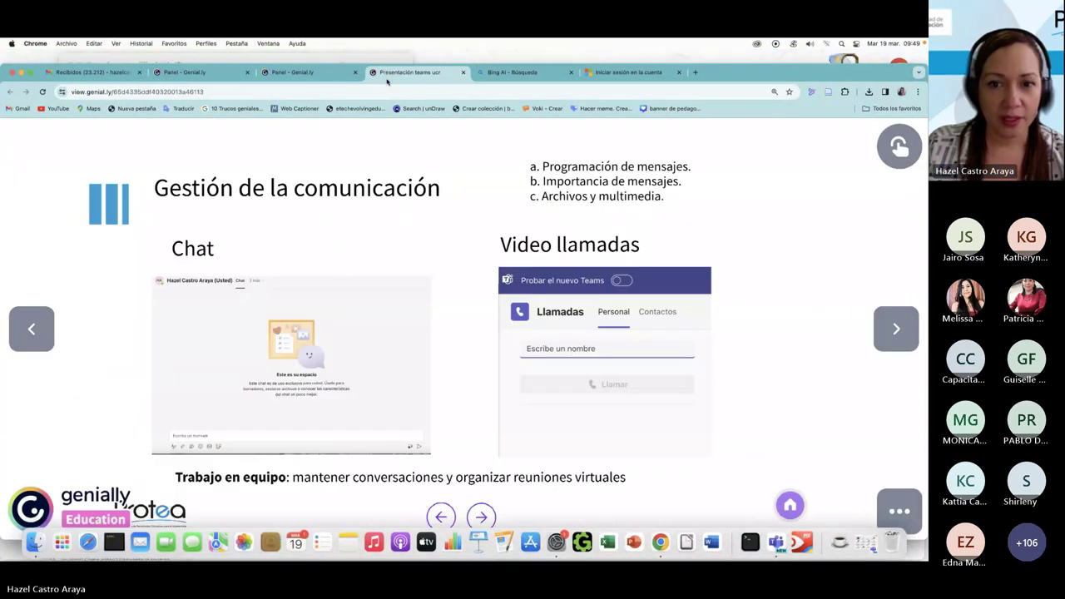
pyautogui.click(789, 506)
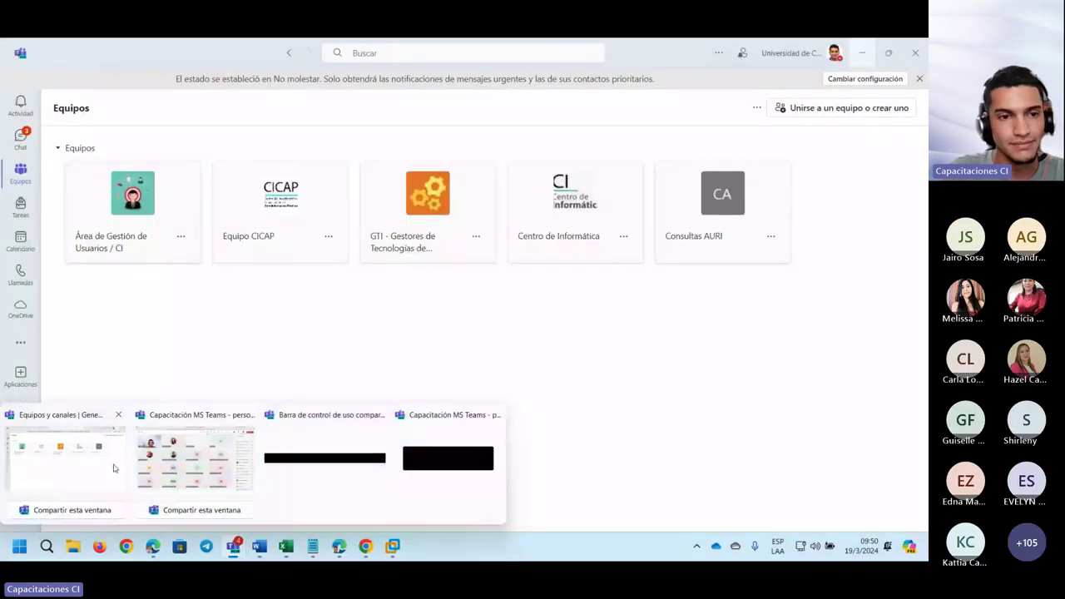
# Step: Switch to the Teams window, open the calendar and view the meeting types and templates offered for a new meeting
pyautogui.click(67, 458)
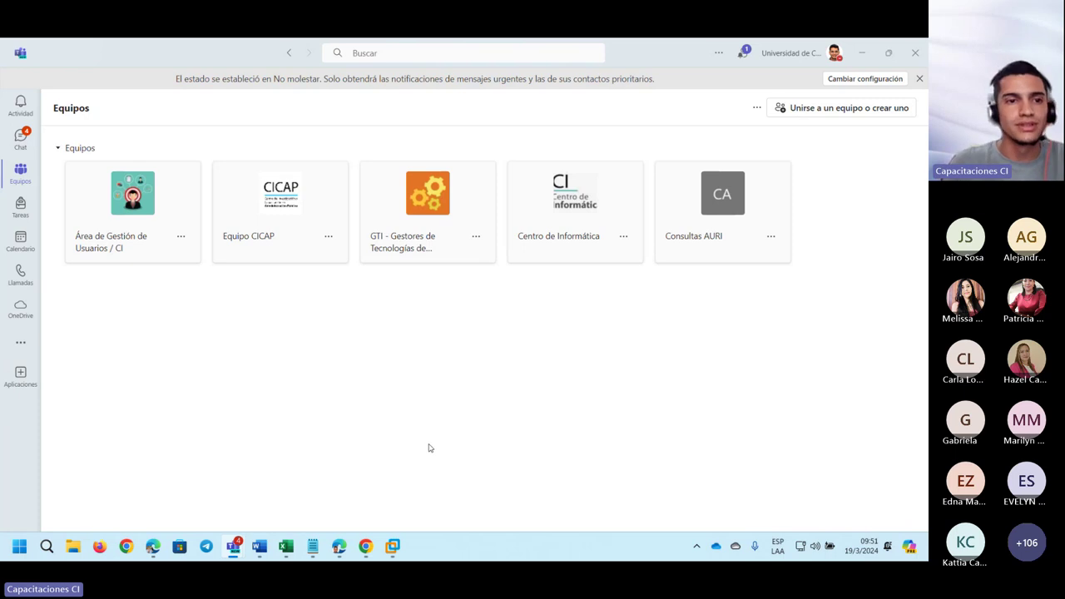
pyautogui.click(22, 249)
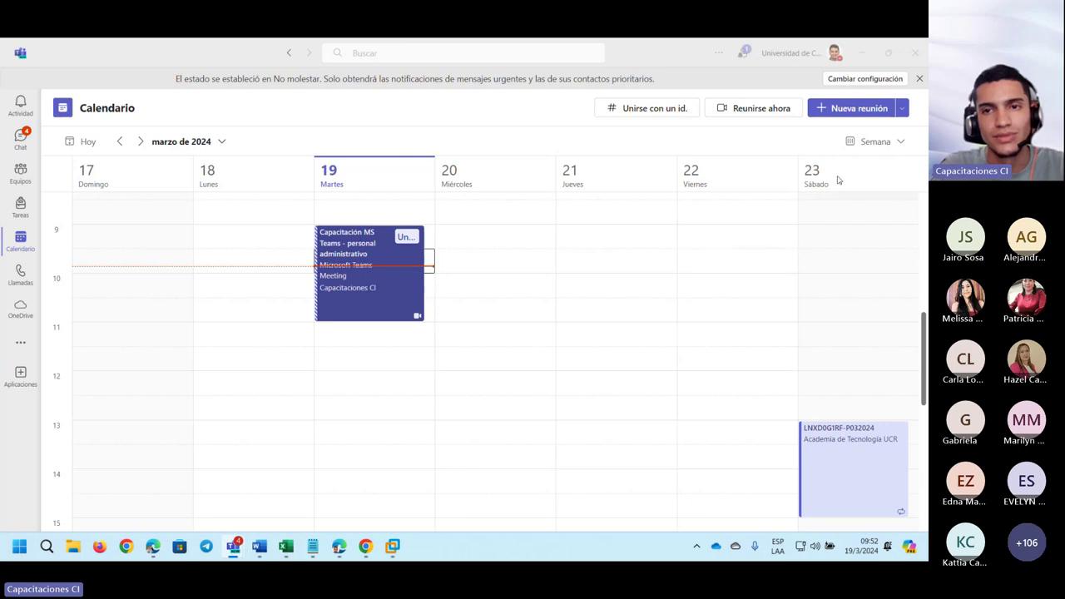
pyautogui.click(903, 112)
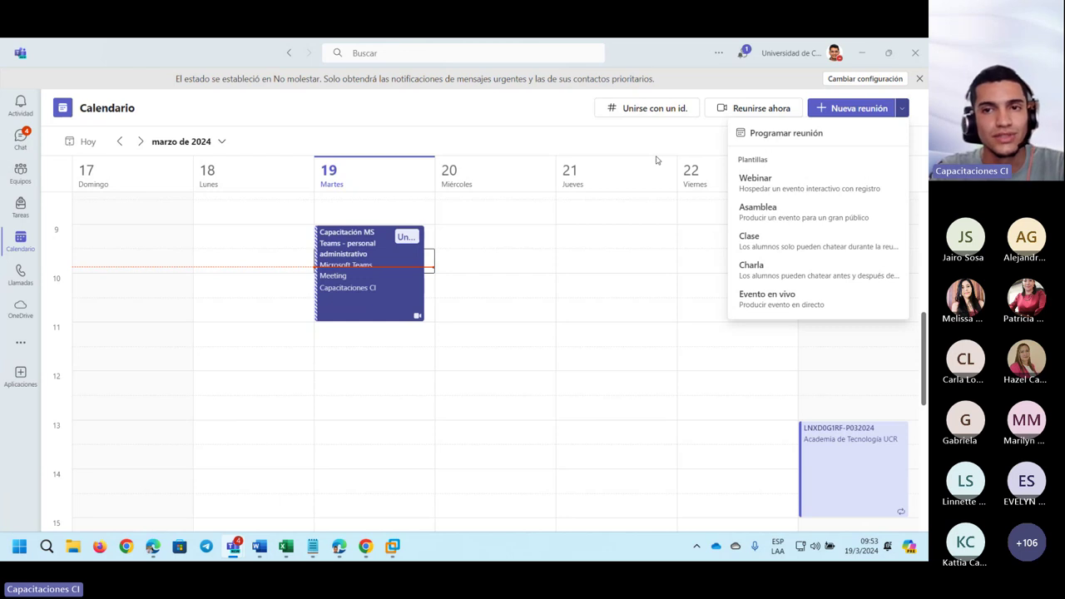
pyautogui.click(677, 143)
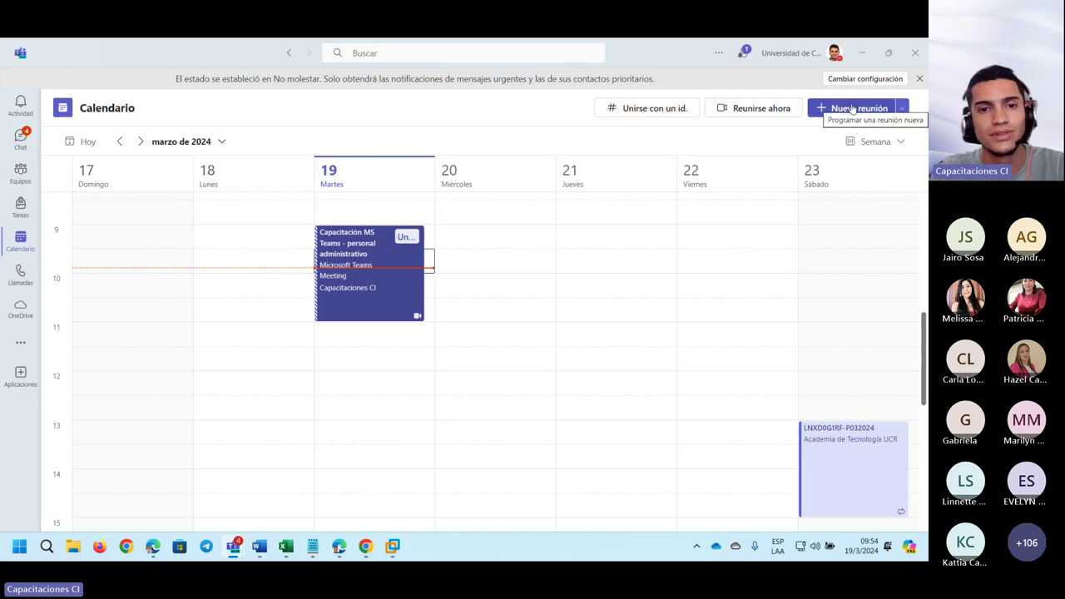
# Step: Start a new meeting from the calendar on Wednesday 20 March at 09:00
pyautogui.scroll(2, 500, 242)
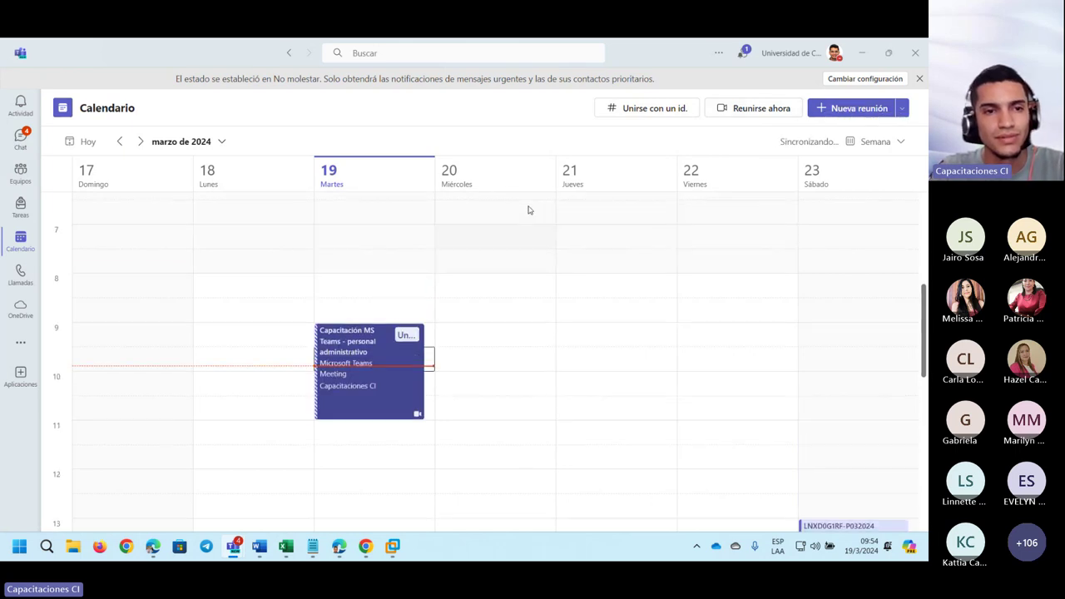
pyautogui.scroll(-1, 500, 202)
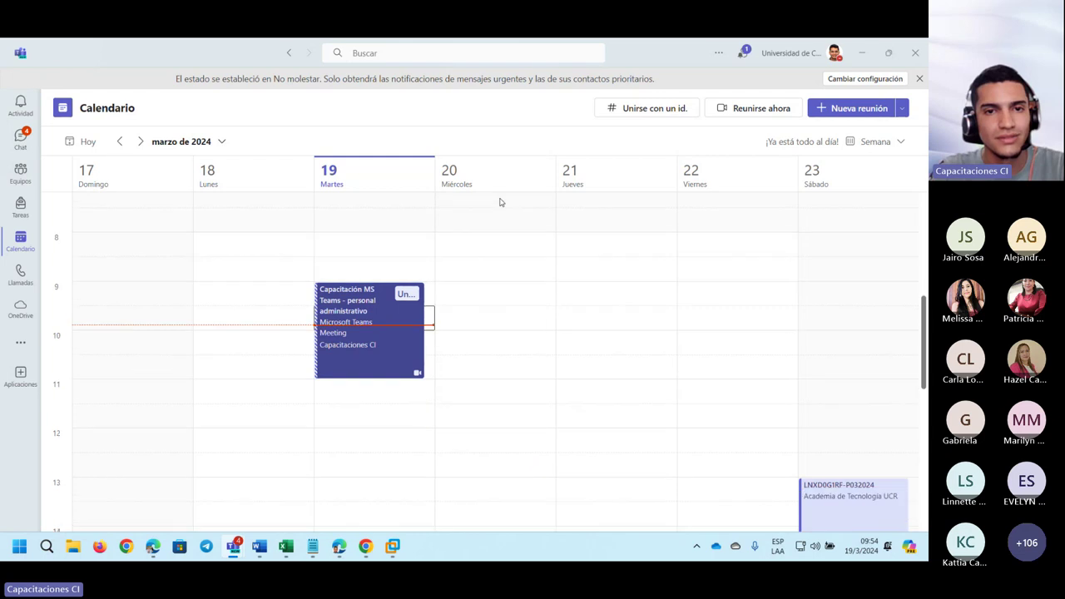
pyautogui.doubleClick(528, 283)
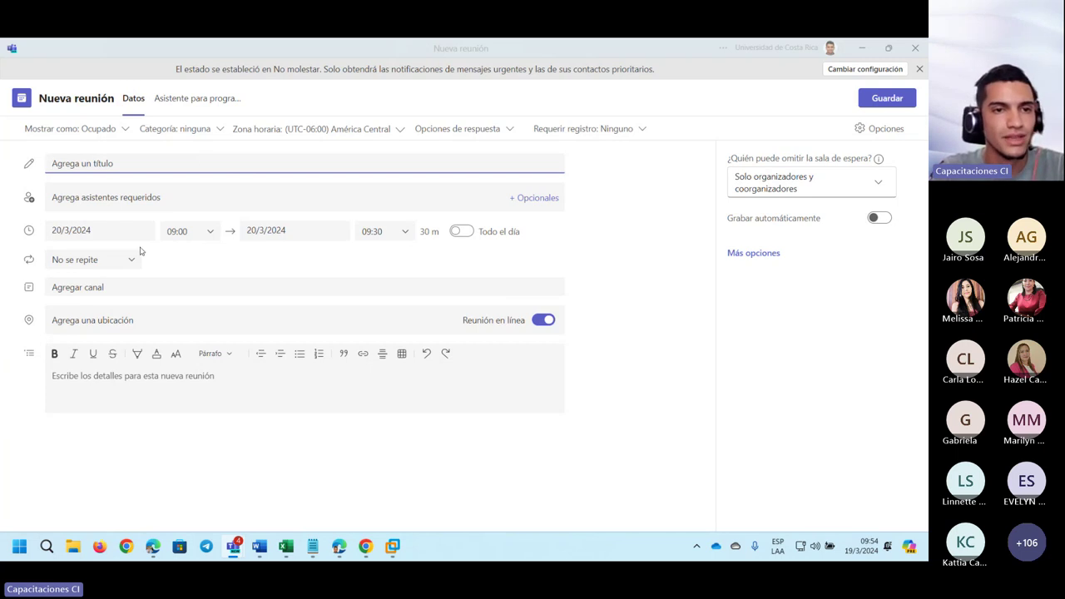
# Step: Examine the required attendees field and the start and end date and time choices of the new meeting
pyautogui.click(143, 199)
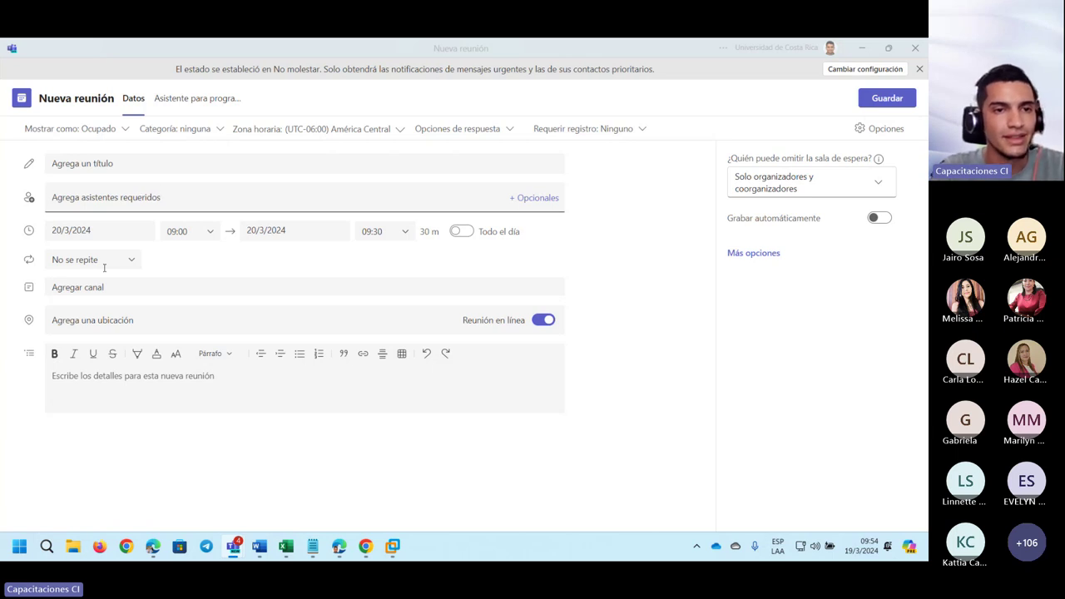
pyautogui.click(125, 227)
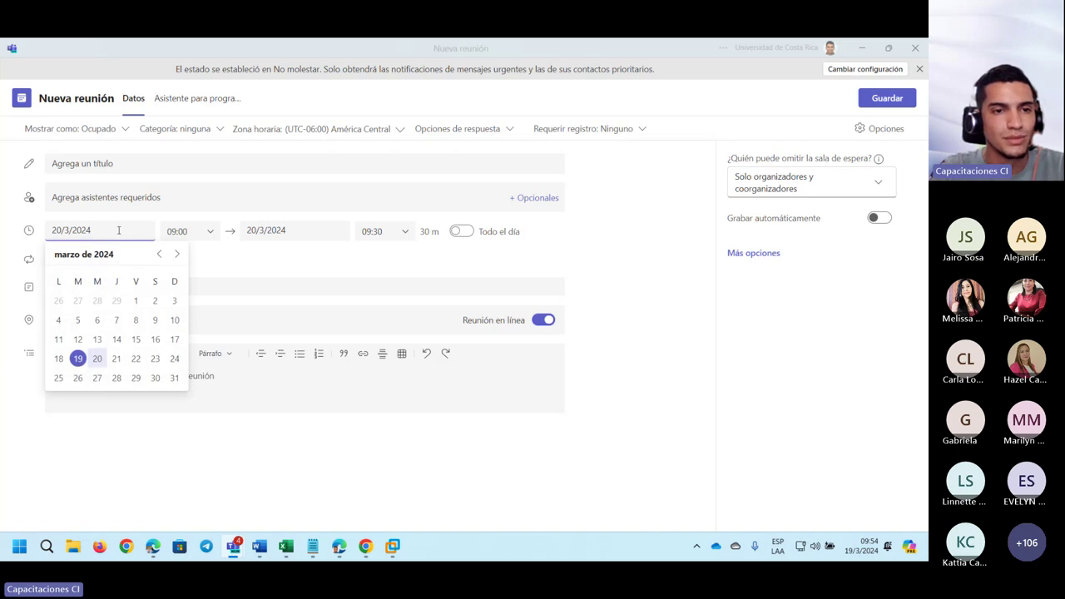
pyautogui.click(179, 231)
pyautogui.click(266, 231)
pyautogui.click(395, 231)
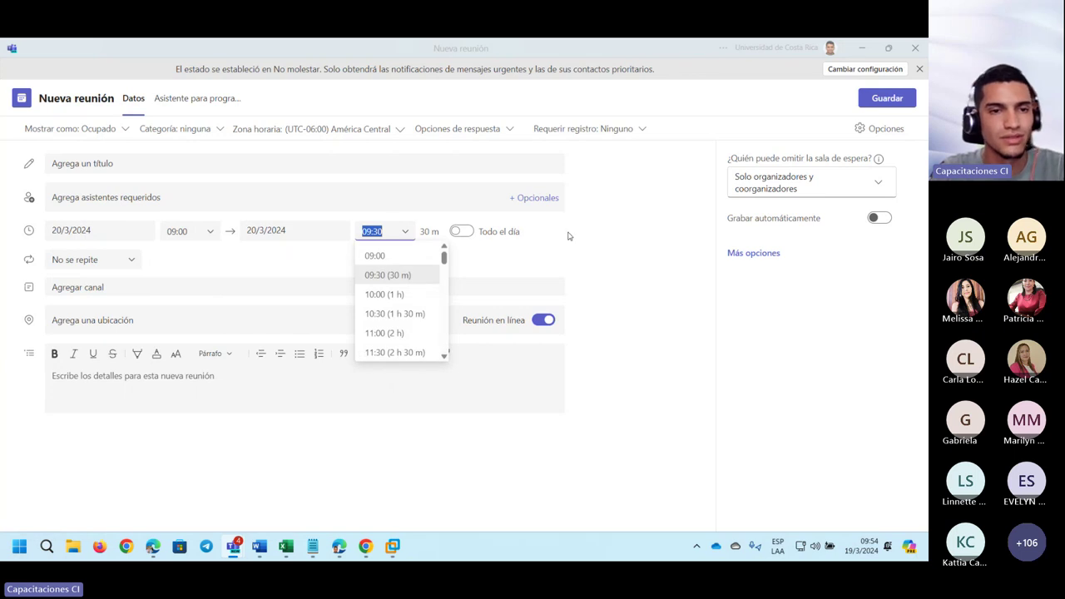
# Step: Examine the weekly recurrence settings and their end date for the new meeting, and discard them
pyautogui.click(135, 259)
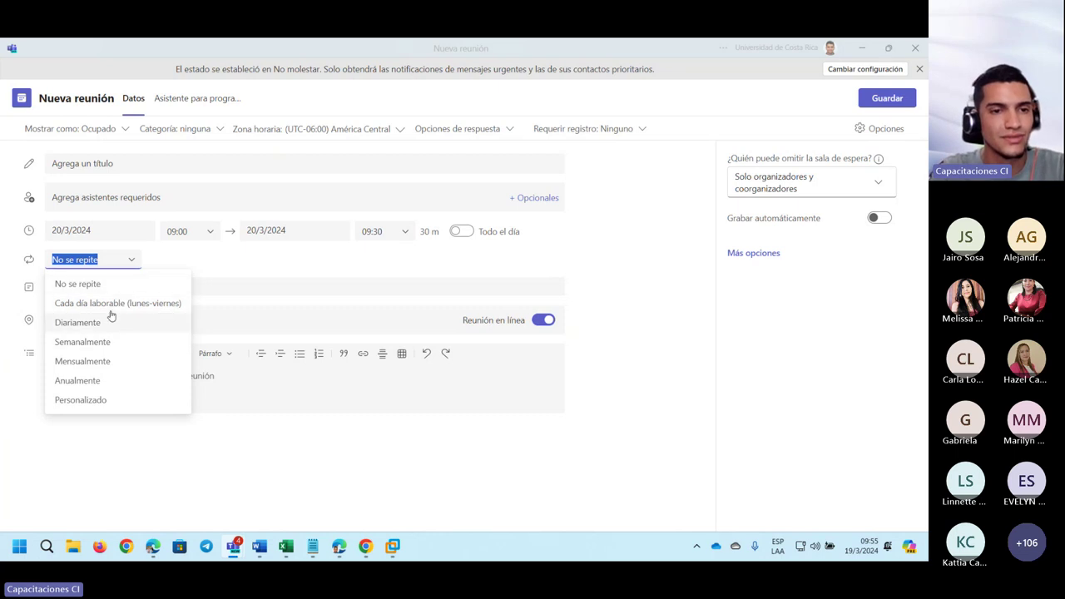
pyautogui.click(101, 341)
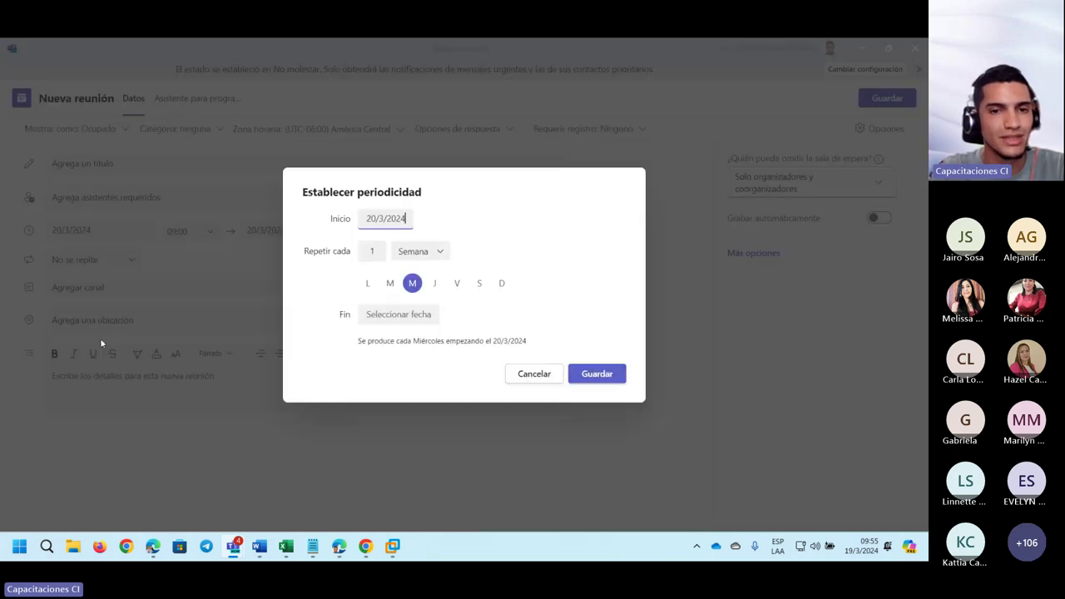
pyautogui.click(407, 314)
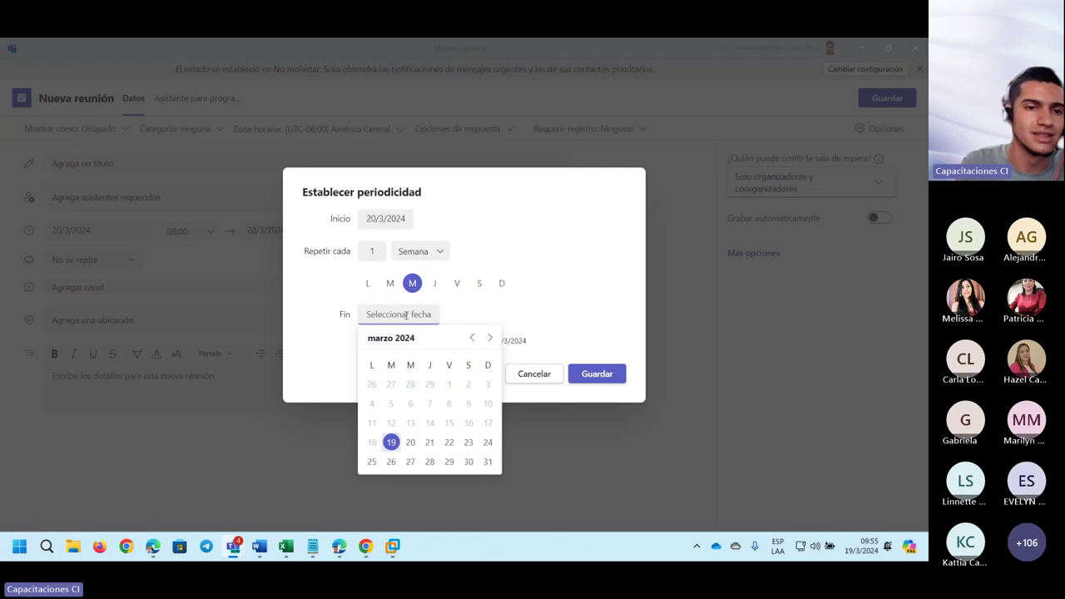
pyautogui.click(521, 379)
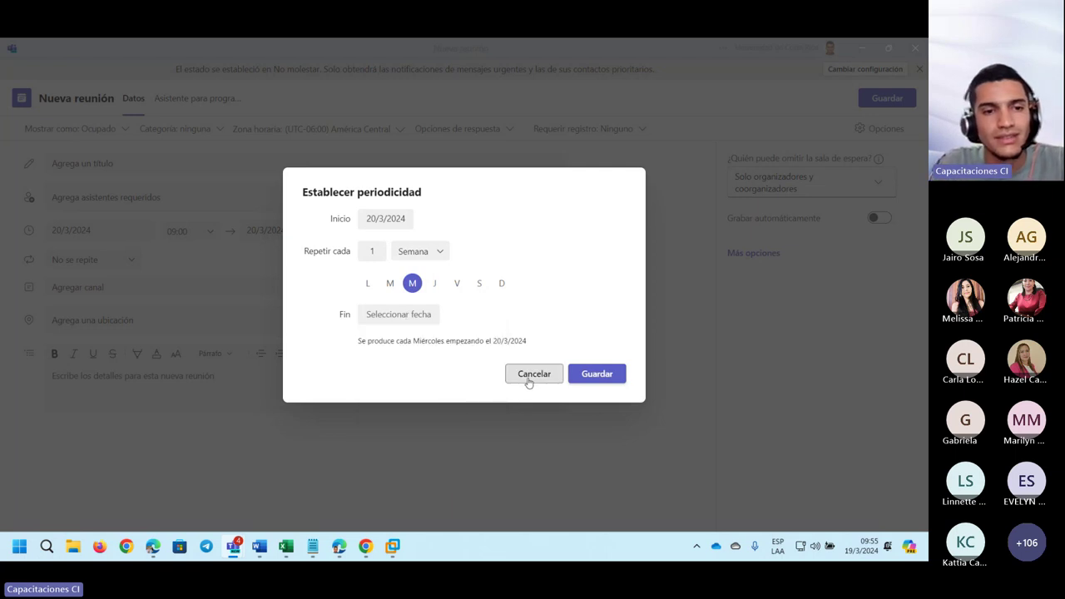
pyautogui.click(528, 377)
# Step: Check the channels available for the meeting, and switch the online meeting option off and back on
pyautogui.click(111, 287)
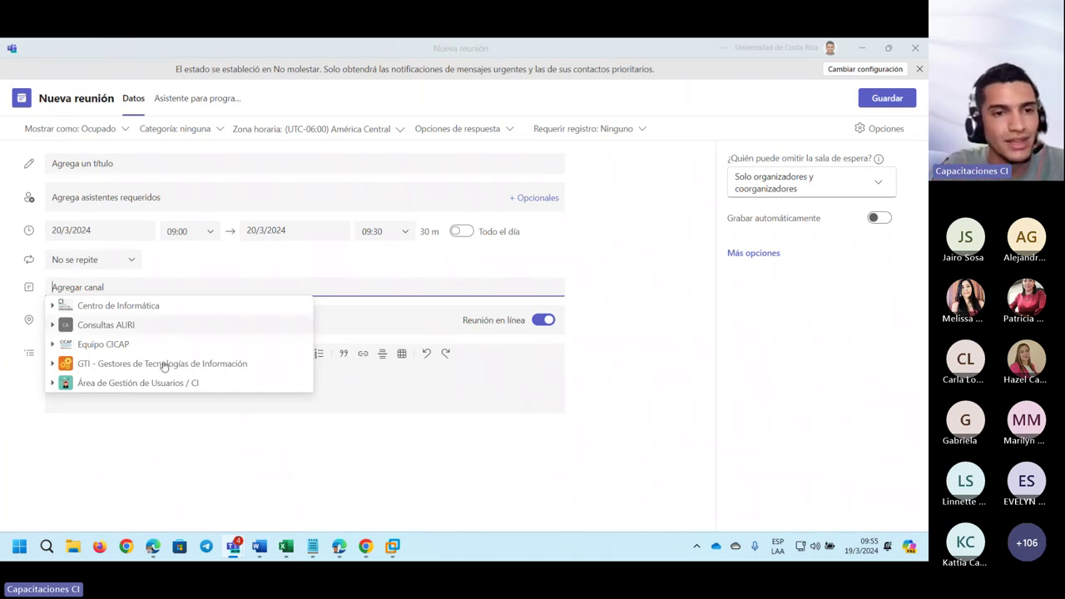
pyautogui.click(172, 436)
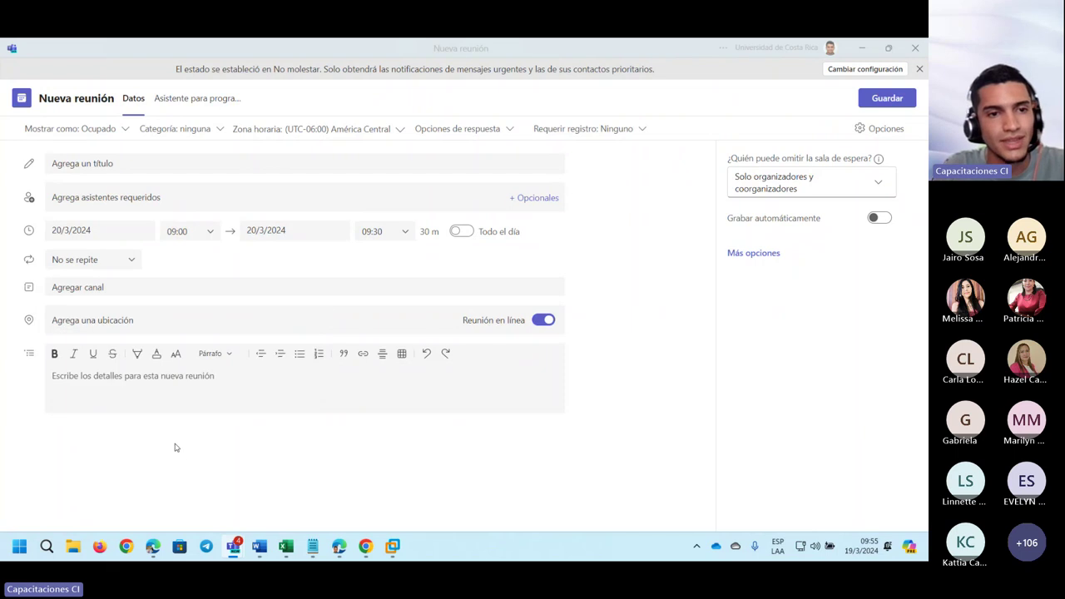
pyautogui.click(546, 323)
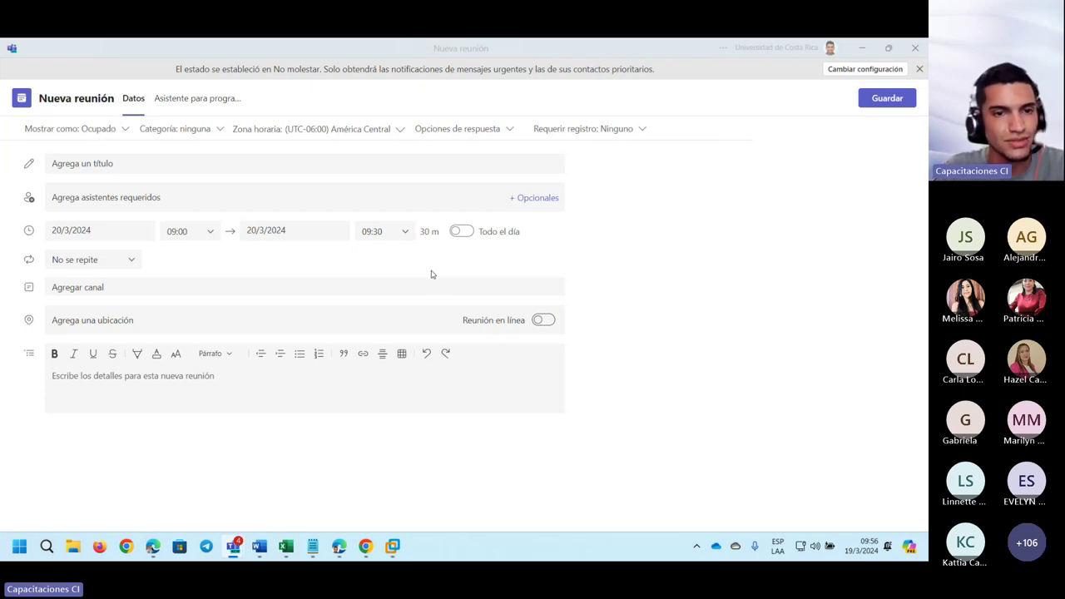
pyautogui.click(376, 324)
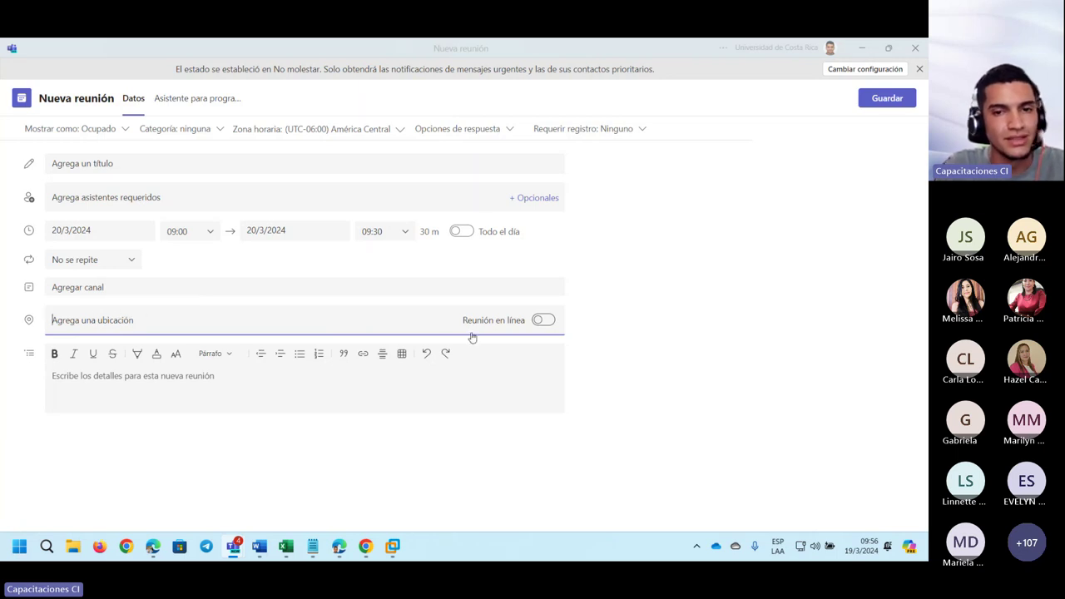
pyautogui.click(551, 325)
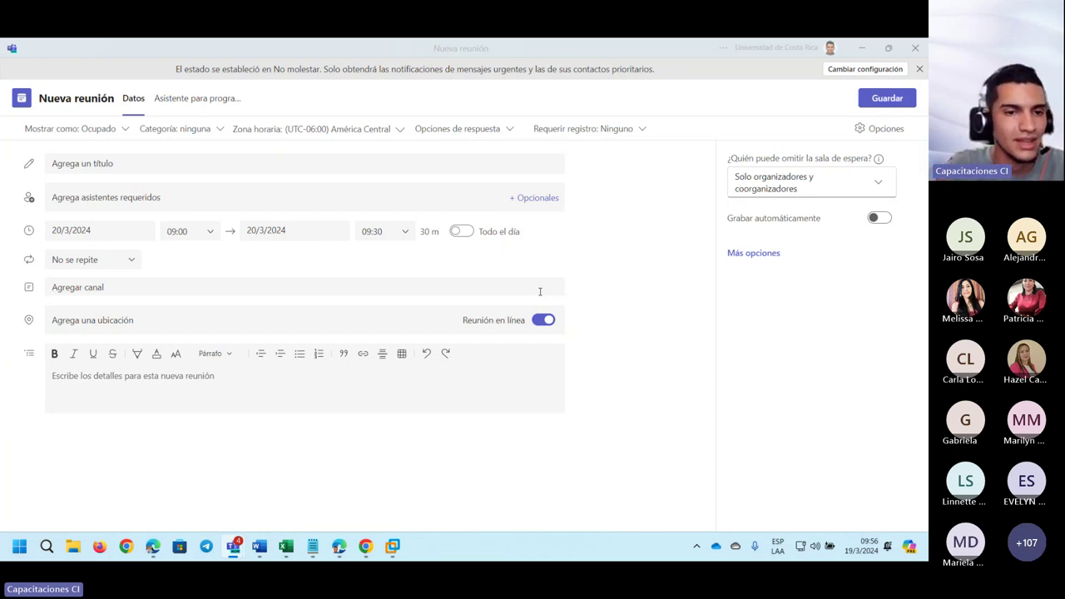
# Step: Choose (UTC-06:00) América Central as the meeting's time zone
pyautogui.click(206, 397)
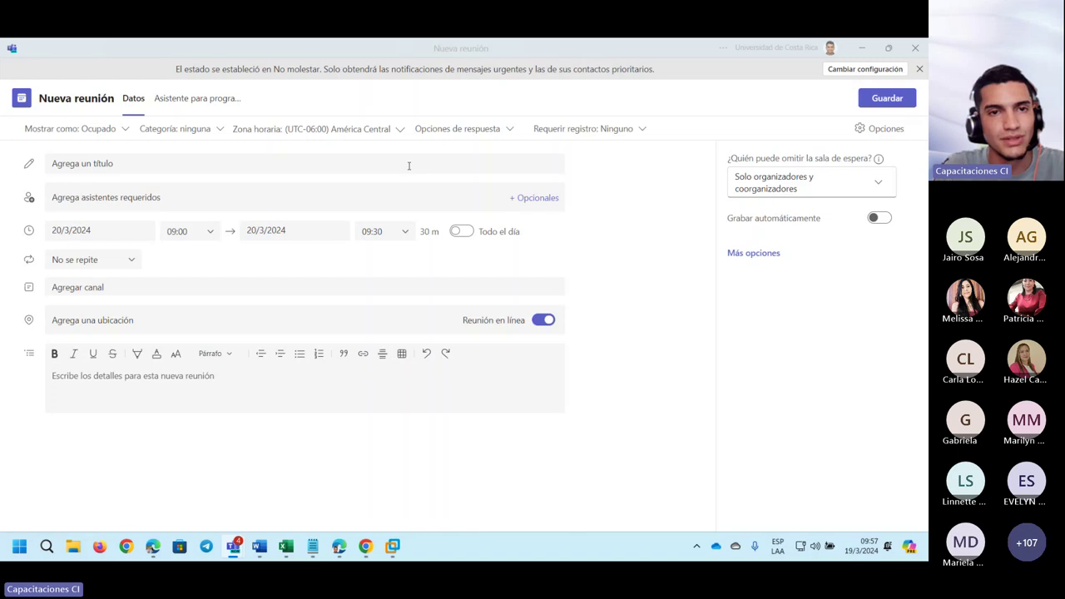
pyautogui.click(305, 132)
pyautogui.scroll(1, 323, 144)
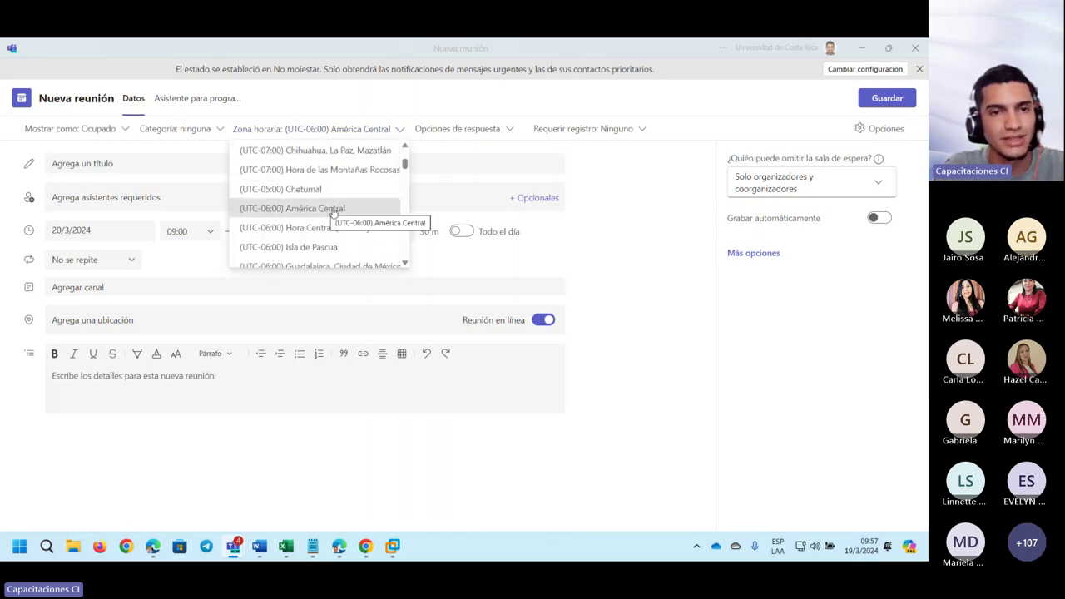
pyautogui.click(335, 211)
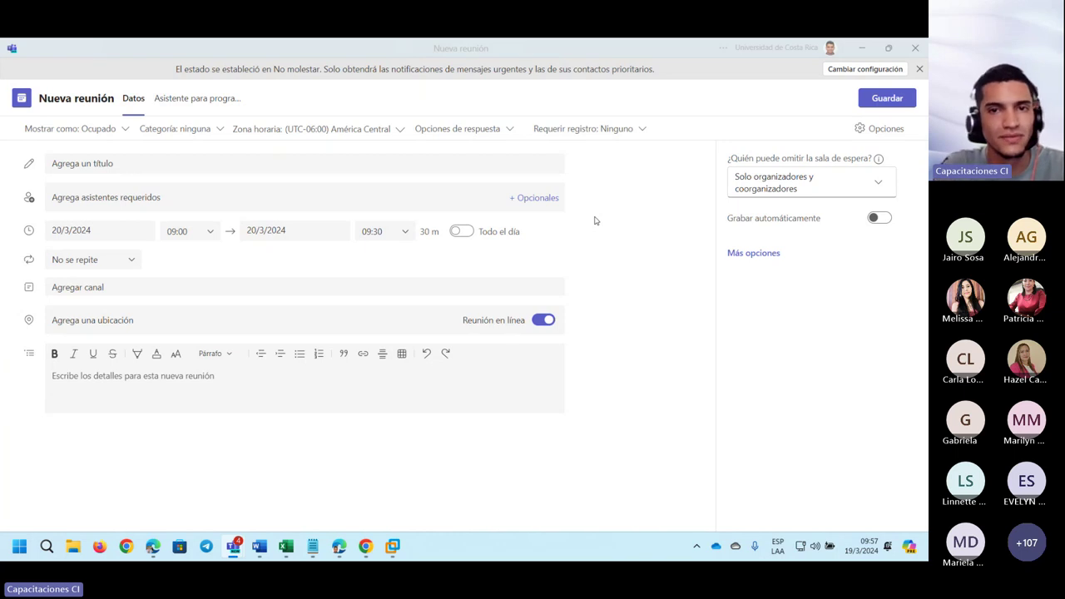
# Step: Require registration for all users (A todos los usuarios) and open the meeting's registration form
pyautogui.click(642, 130)
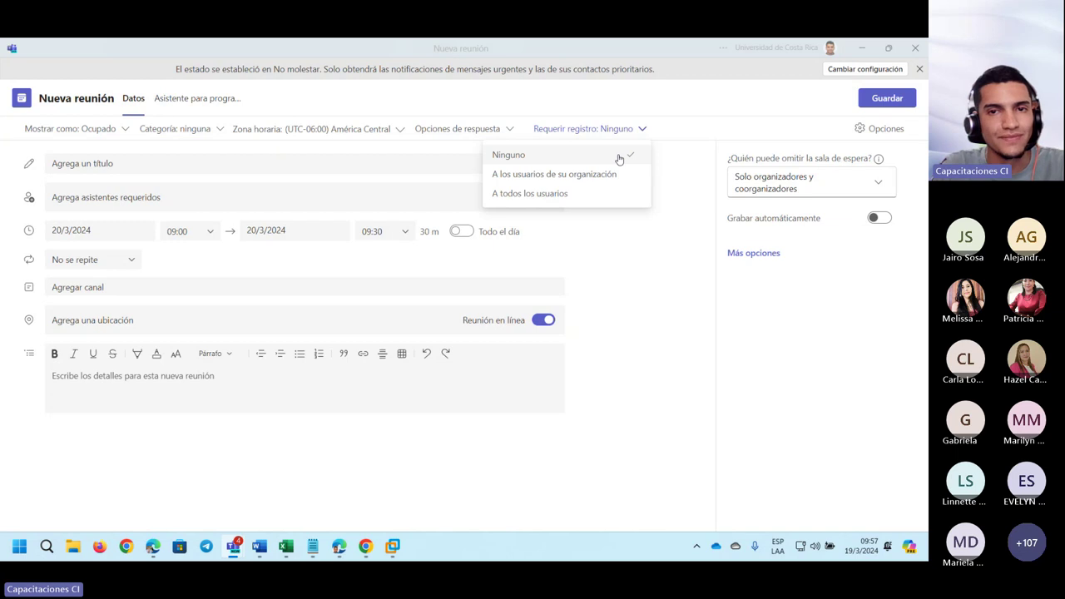
pyautogui.click(588, 195)
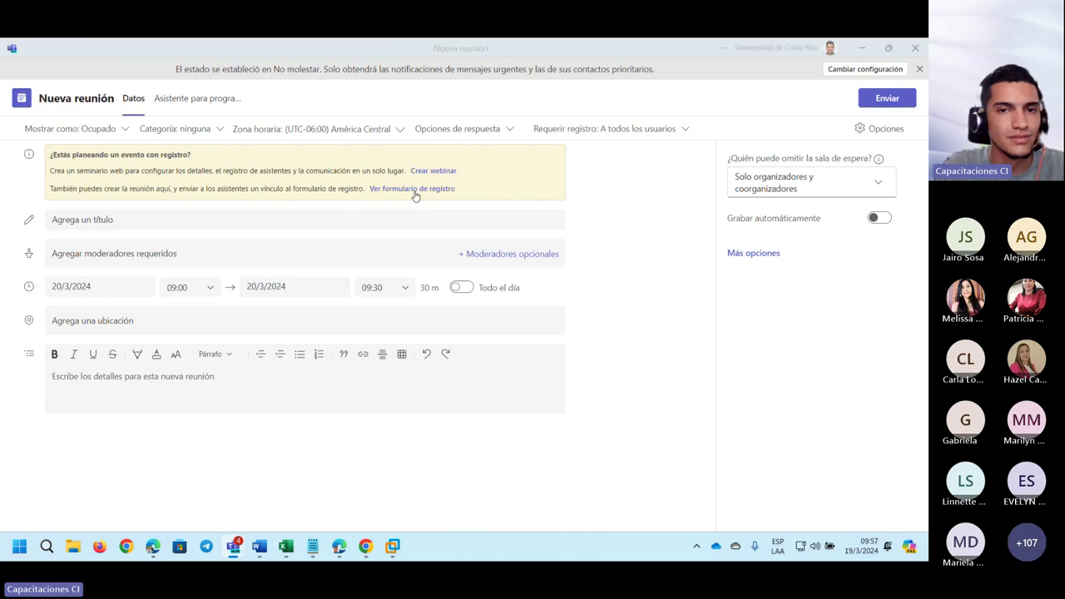
pyautogui.click(414, 189)
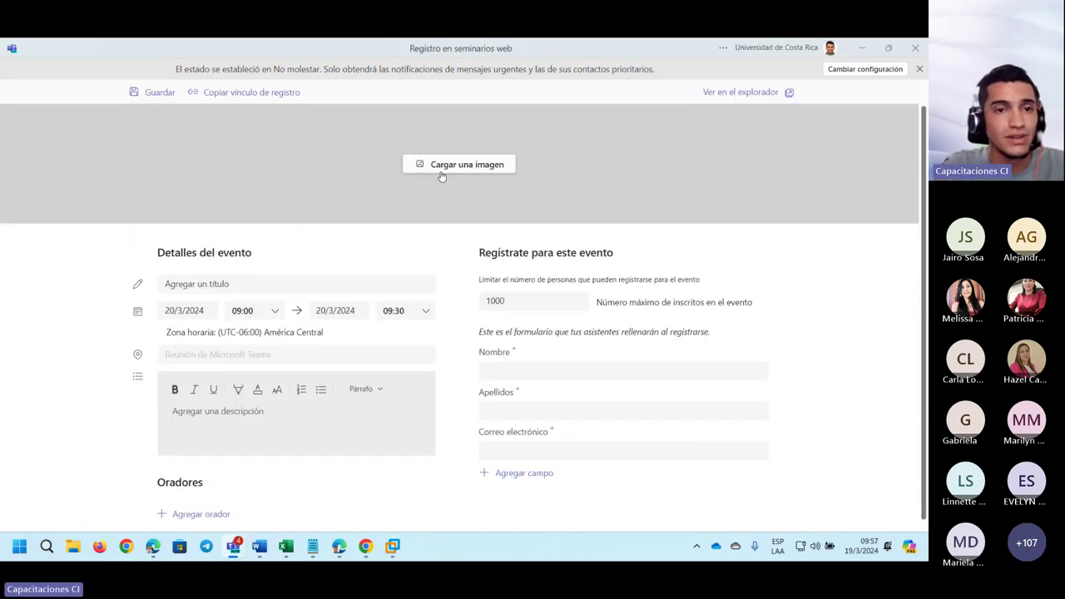
# Step: Examine the event title, date, time and description fields of the registration form
pyautogui.click(227, 283)
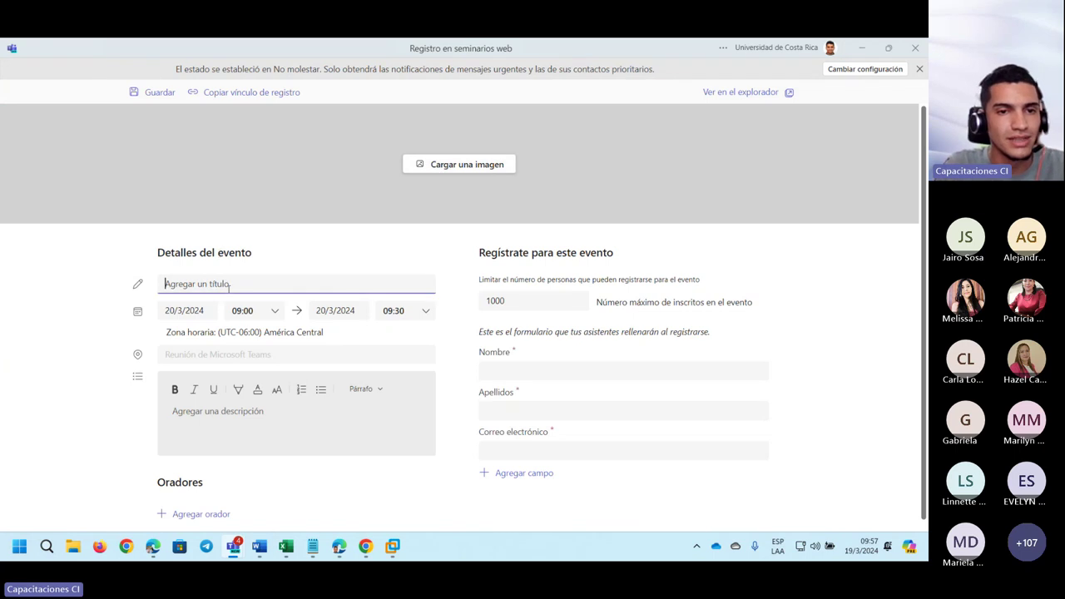
pyautogui.click(200, 311)
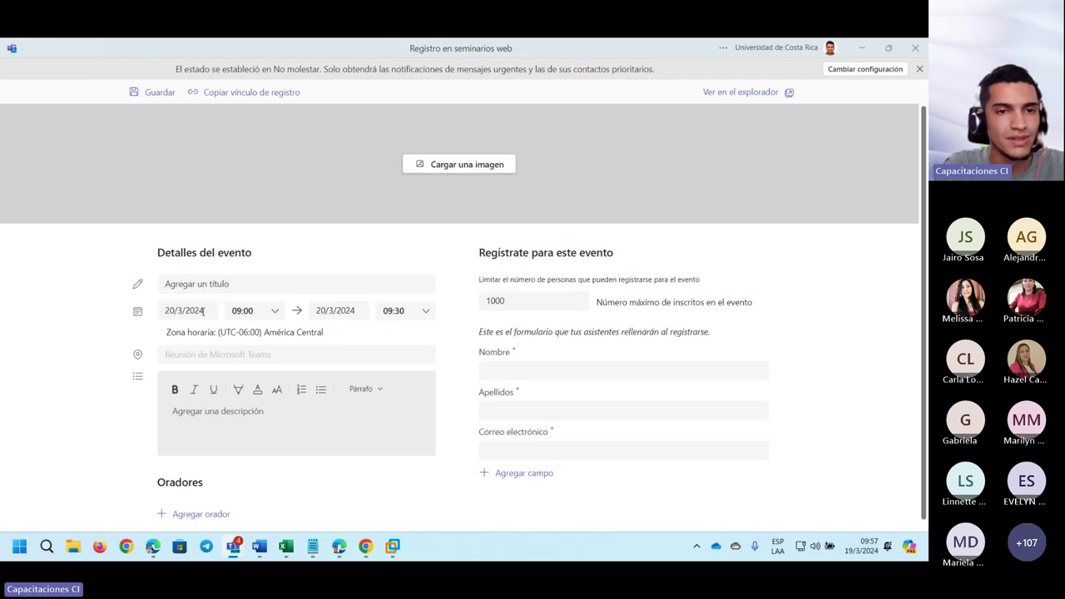
pyautogui.click(250, 315)
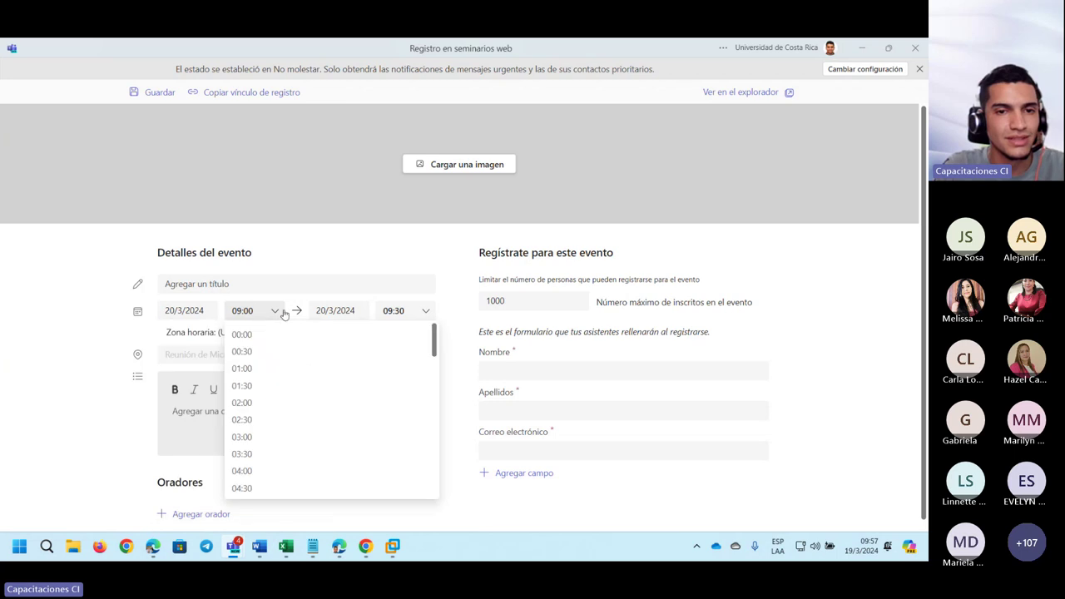
pyautogui.press('Tab')
pyautogui.press('Tab')
pyautogui.press('Tab')
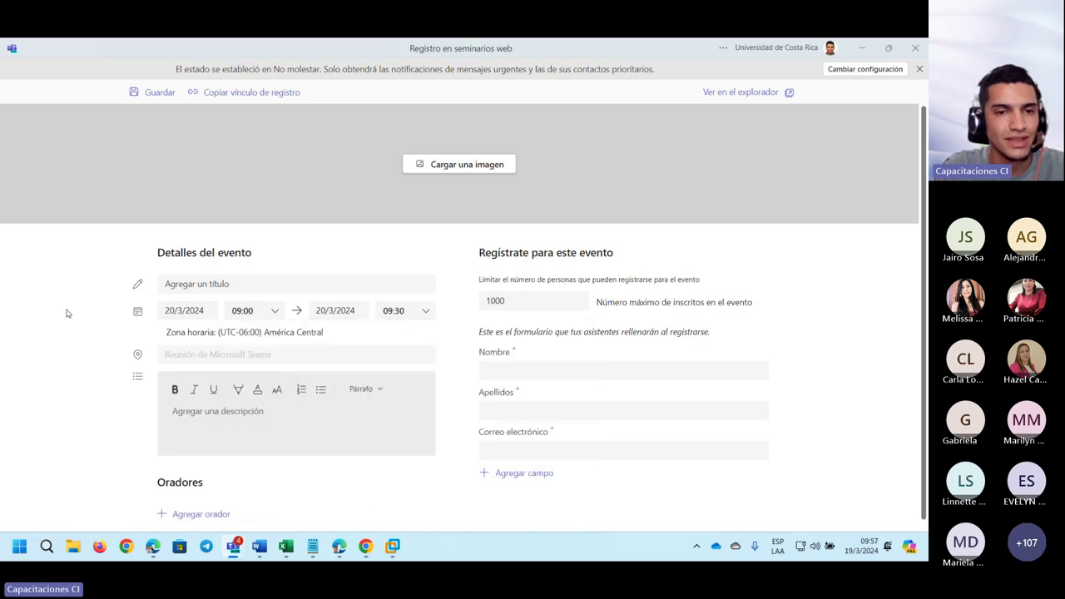
pyautogui.press('Tab')
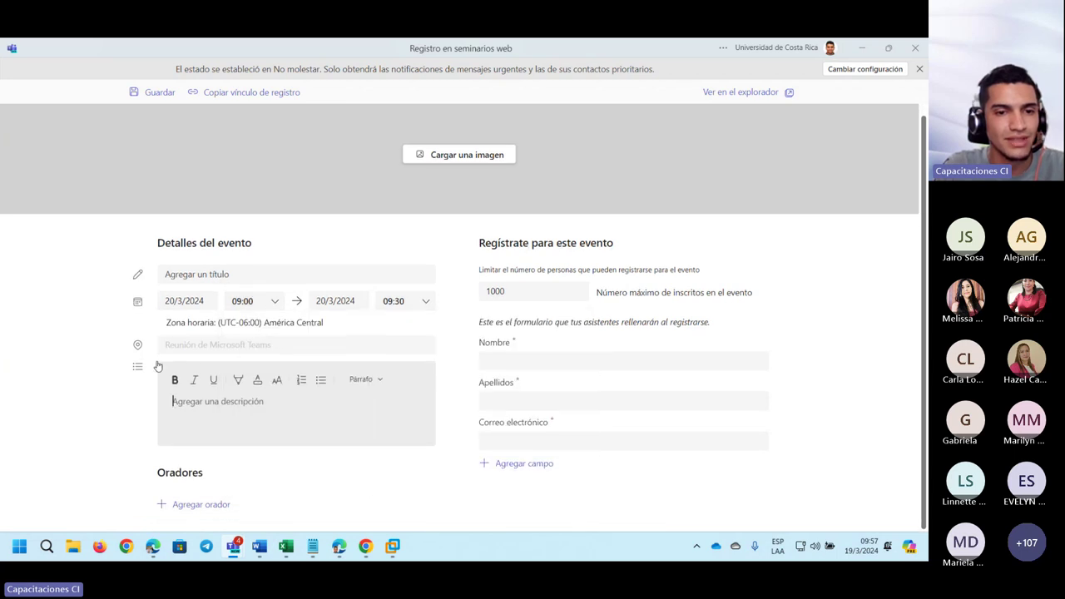
# Step: Add a blank speaker entry to the registration form and place the cursor in its biography field
pyautogui.click(200, 510)
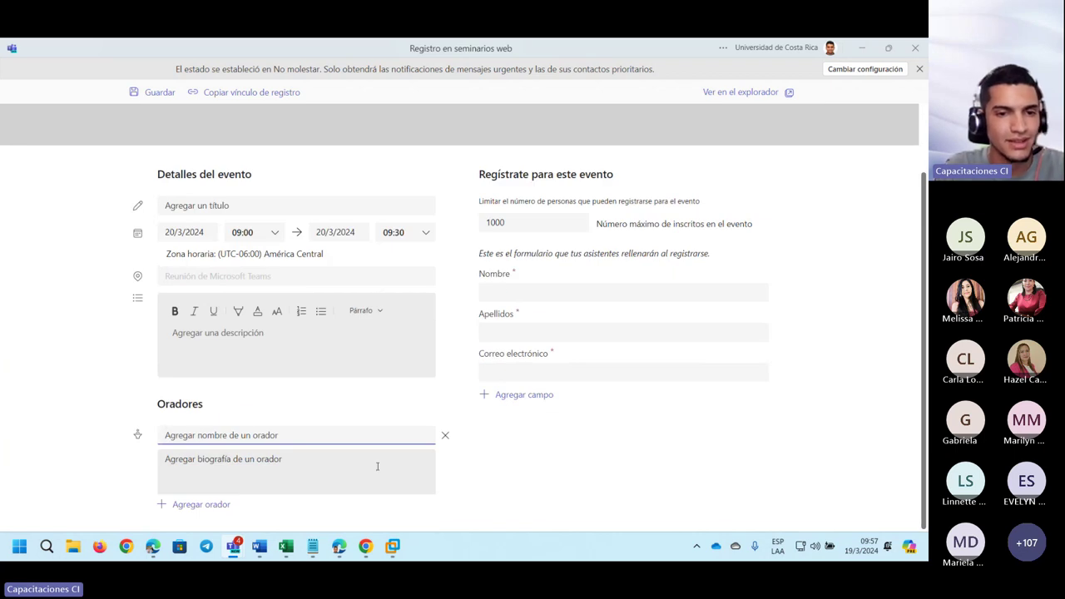
pyautogui.click(287, 478)
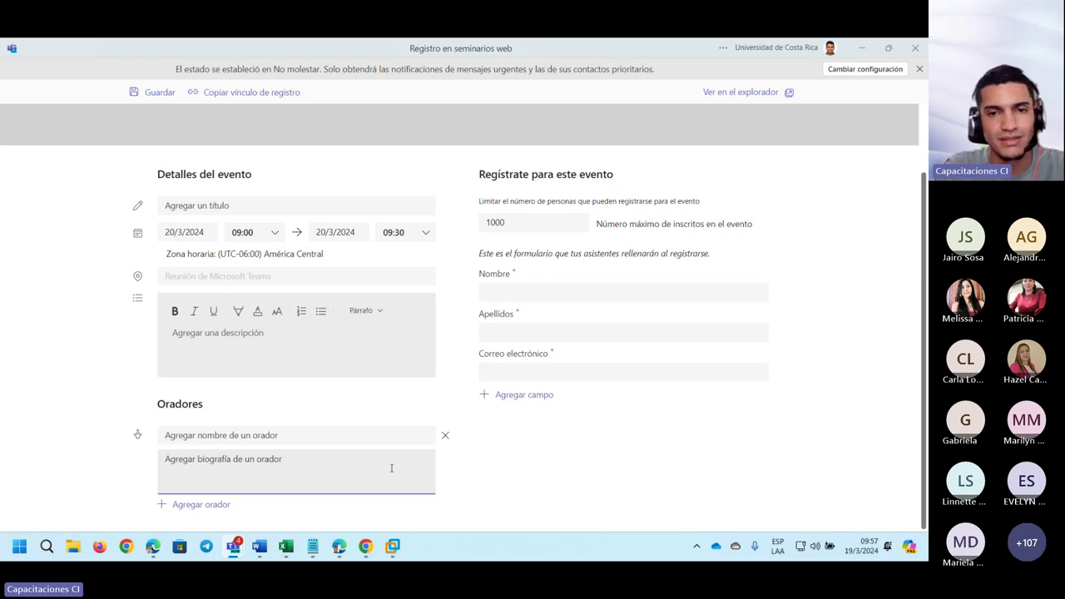
# Step: Examine the attendee fields of the registration form and the additional fields that can be added, including Pregunta personalizada
pyautogui.scroll(1, 571, 464)
pyautogui.scroll(-1, 602, 275)
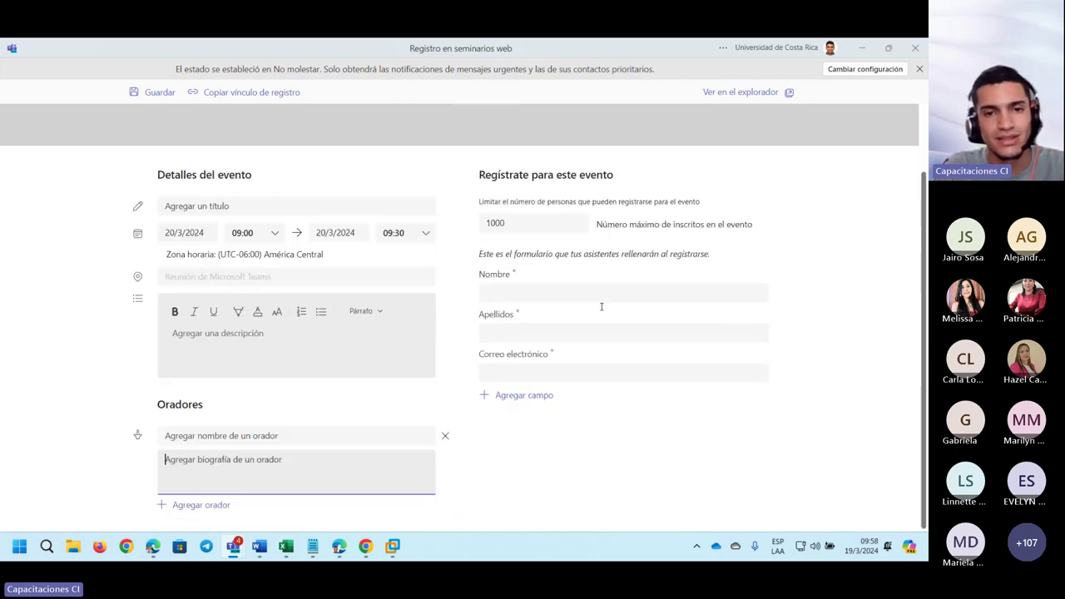
pyautogui.click(518, 292)
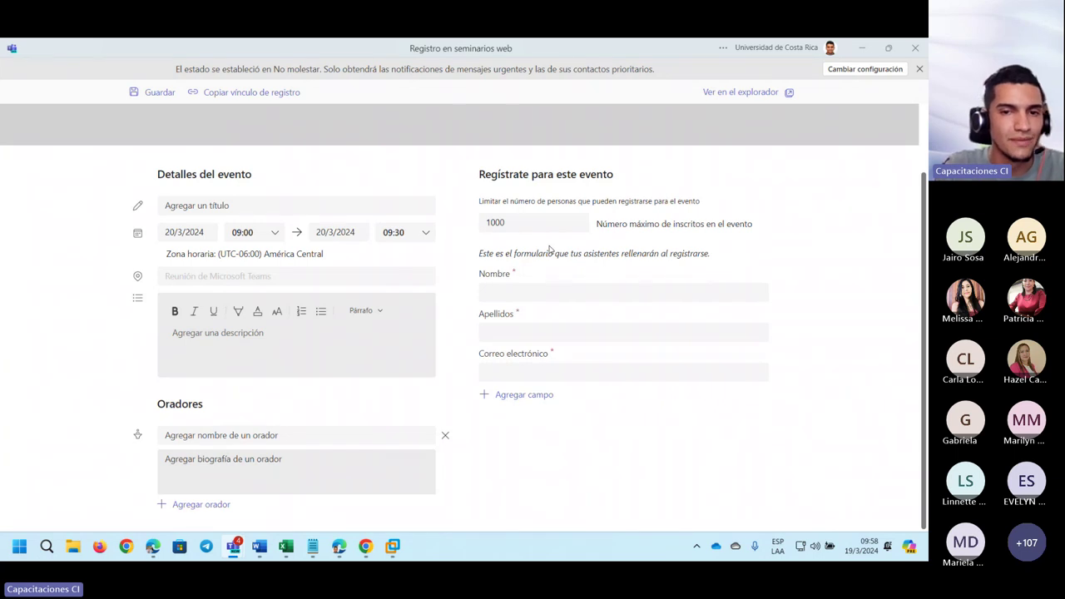
pyautogui.click(542, 396)
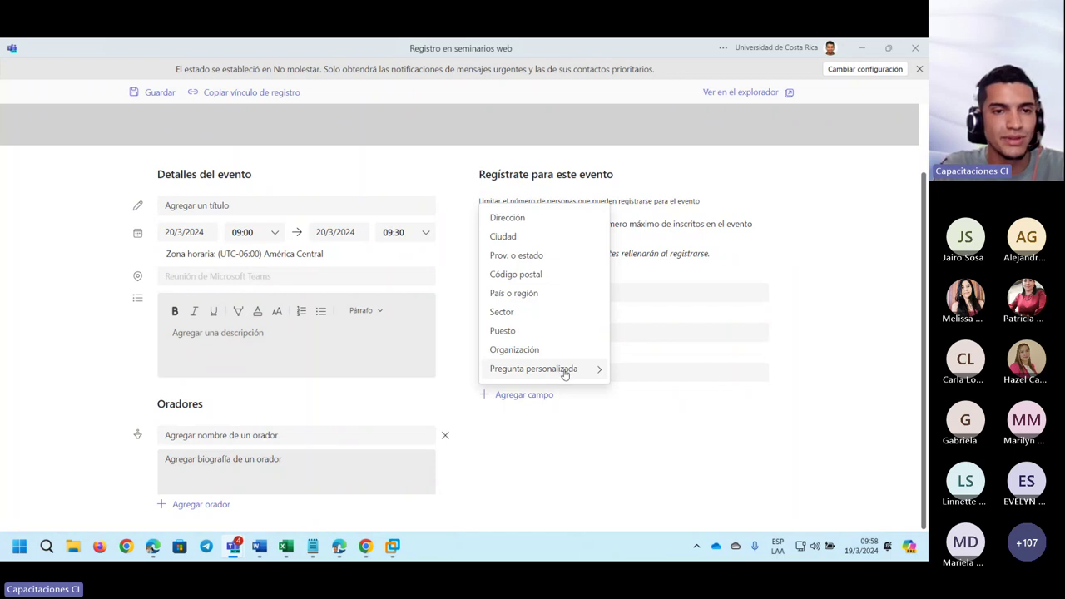
pyautogui.click(723, 441)
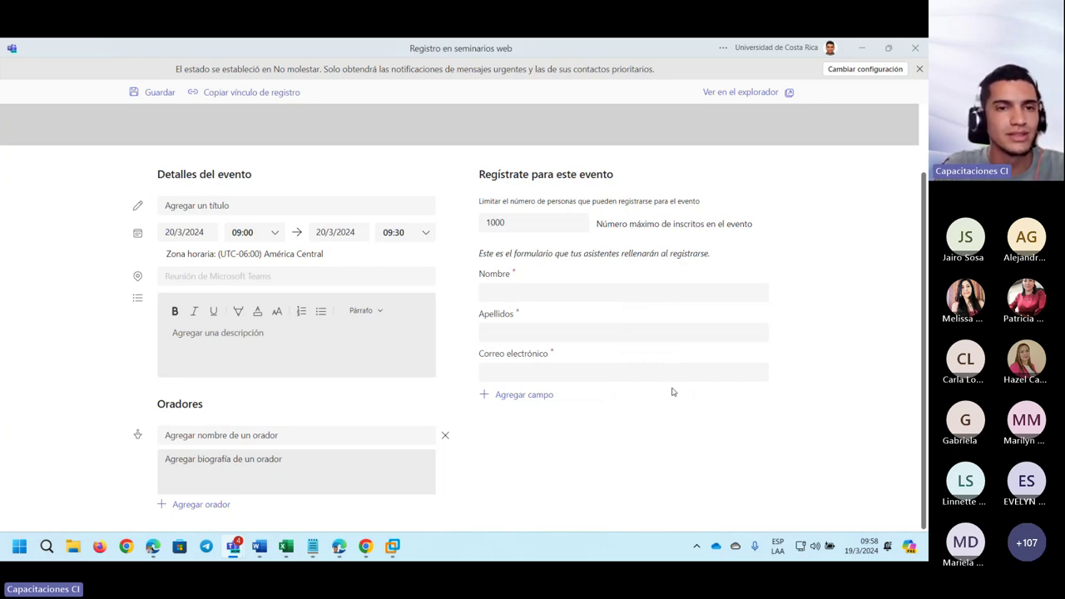
# Step: Examine the registration form's limit on the number of people who can register for the event
pyautogui.scroll(1, 673, 392)
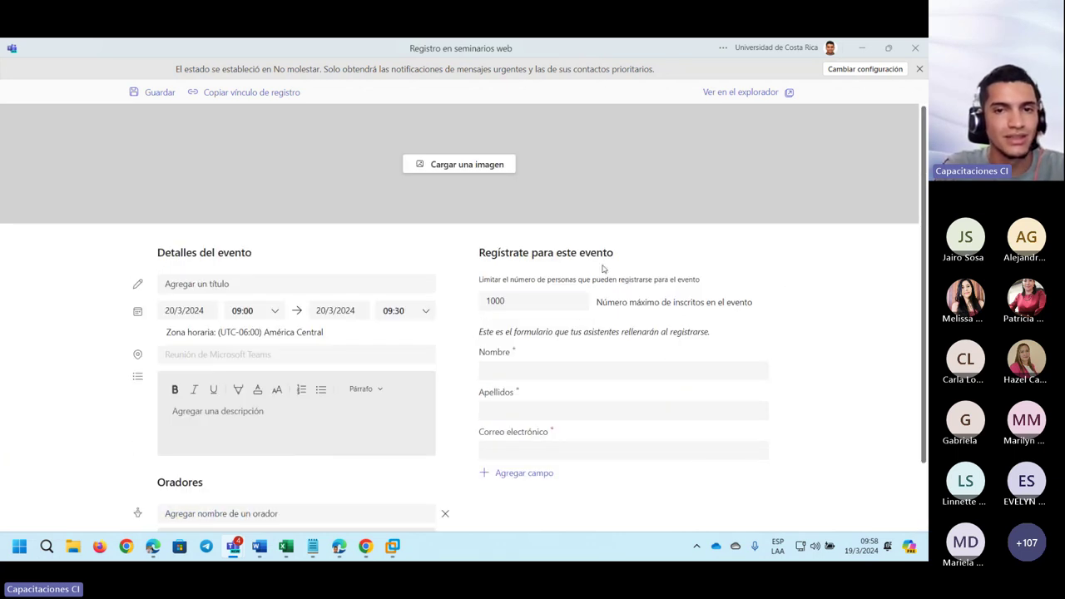
pyautogui.moveTo(484, 253); pyautogui.dragTo(617, 255)
pyautogui.click(571, 289)
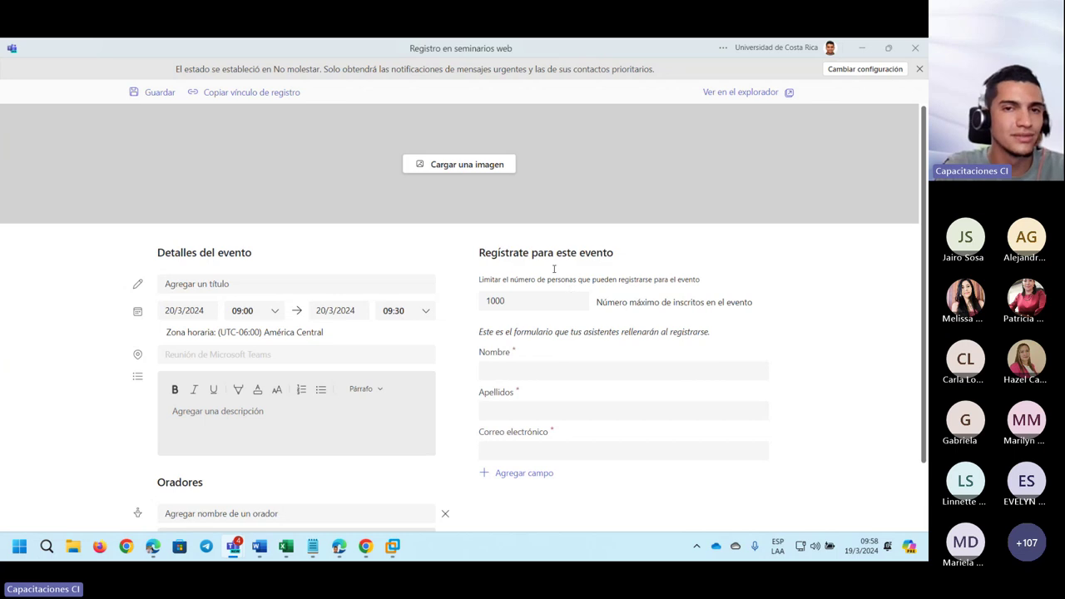
pyautogui.moveTo(491, 279); pyautogui.dragTo(732, 280)
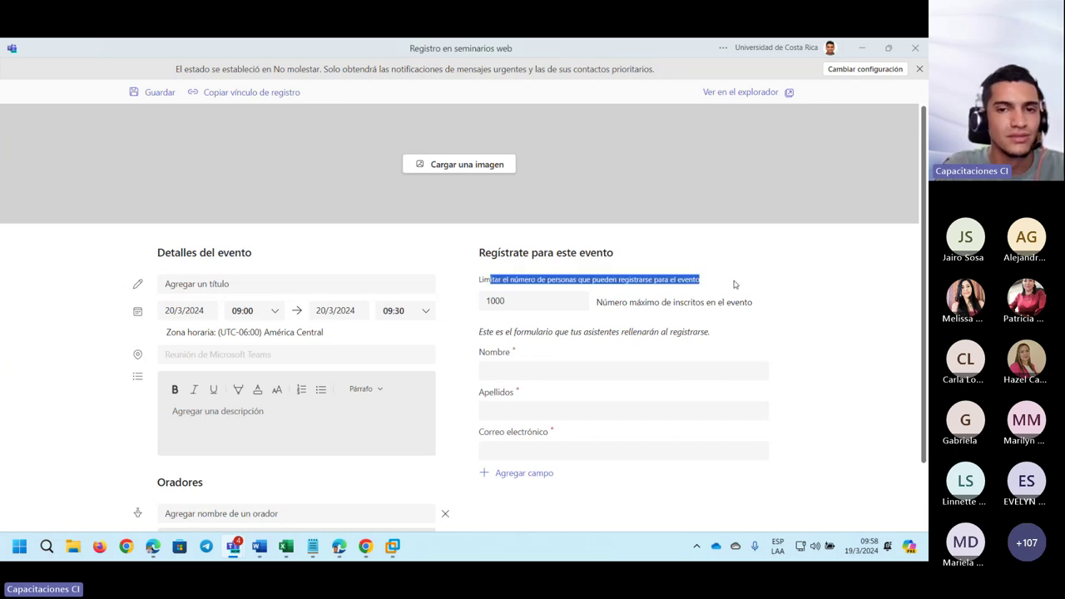
pyautogui.click(537, 300)
pyautogui.doubleClick(529, 300)
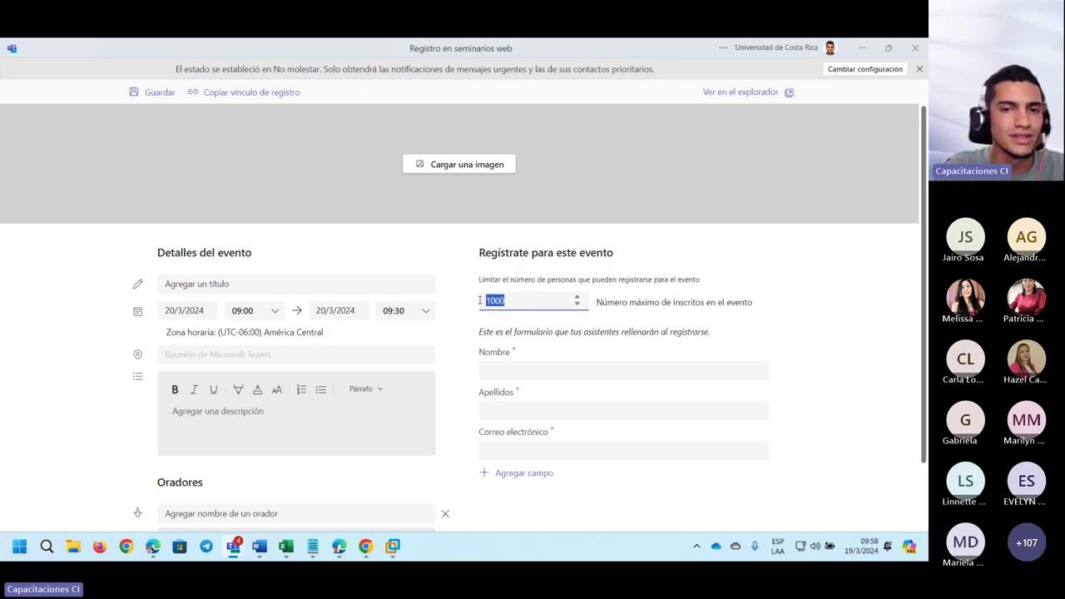
pyautogui.click(525, 268)
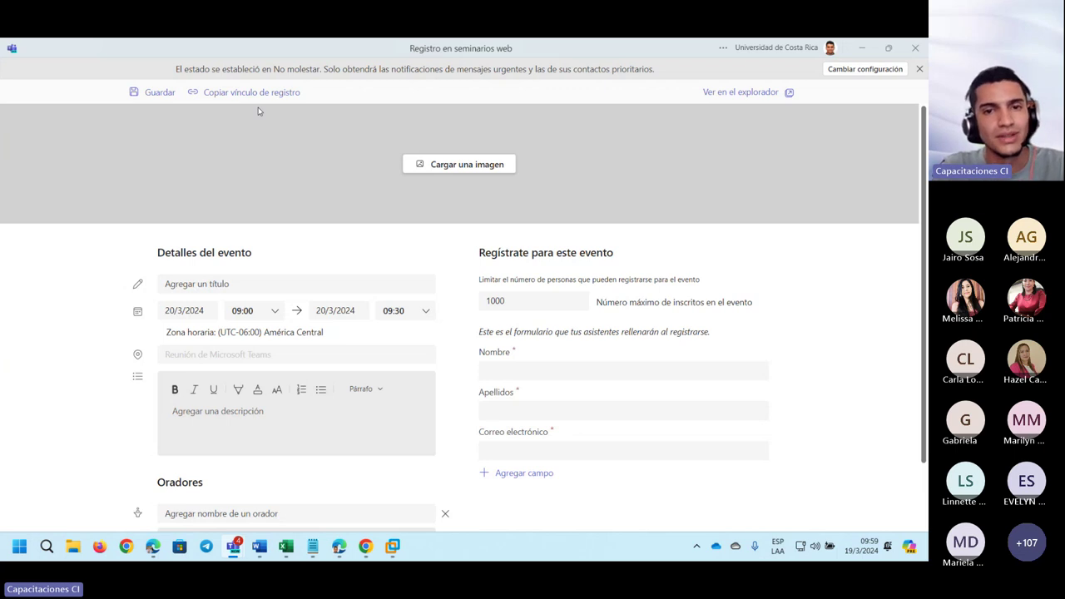
pyautogui.scroll(-1, 354, 397)
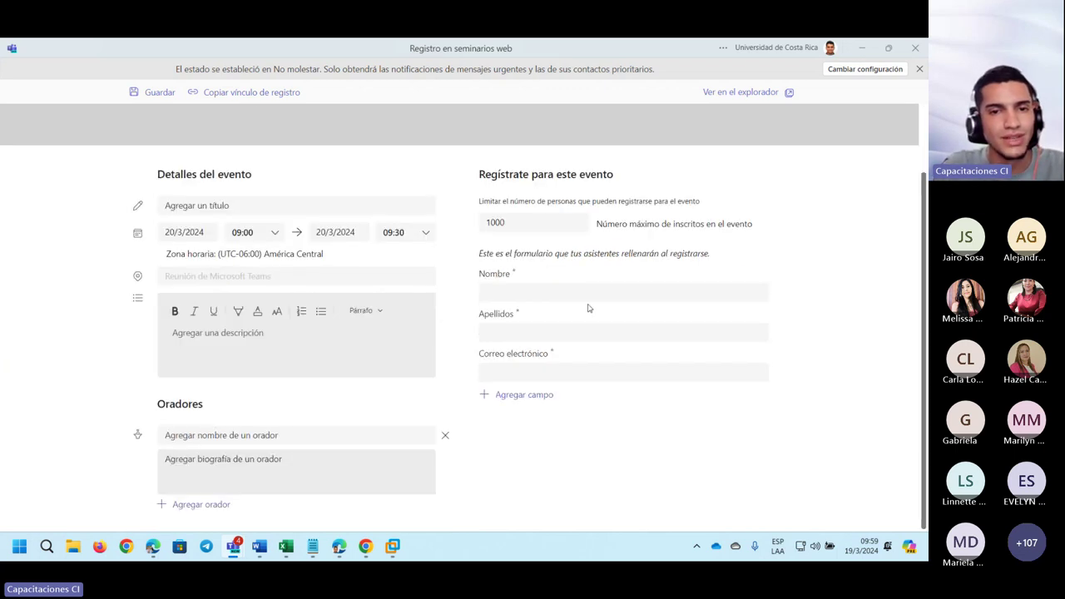
pyautogui.scroll(1, 613, 398)
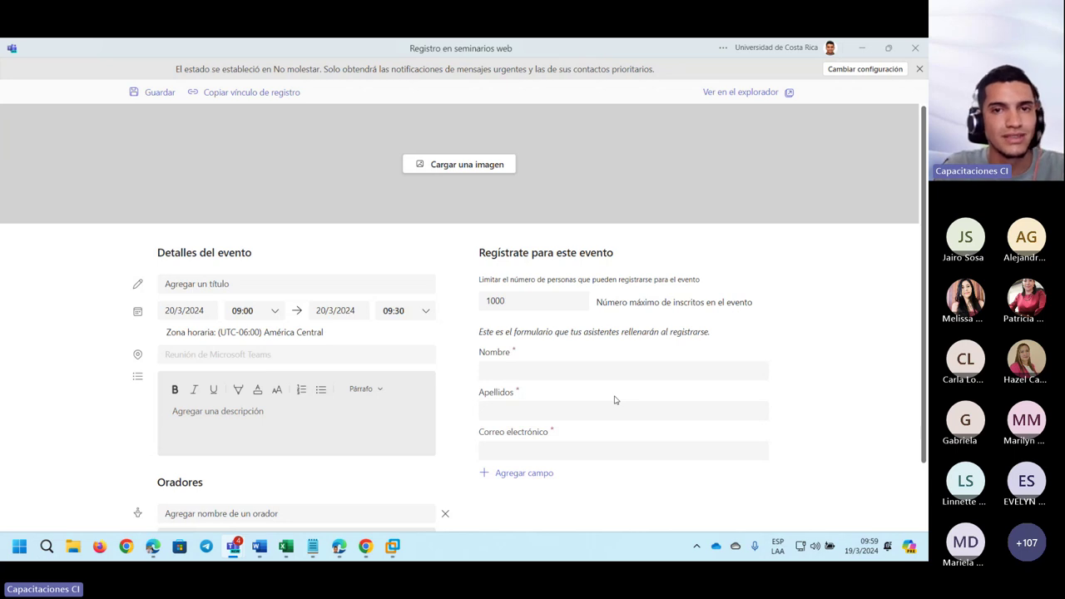
# Step: Close the registration form without saving it and set the meeting's registration requirement to Ninguno
pyautogui.click(919, 69)
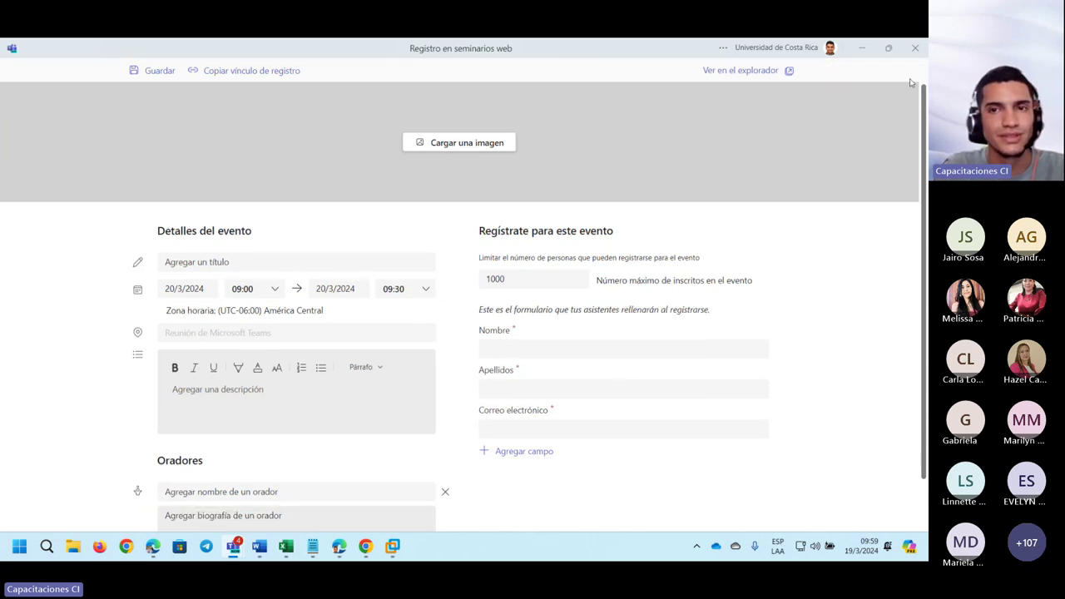
pyautogui.moveTo(614, 53); pyautogui.dragTo(770, 156)
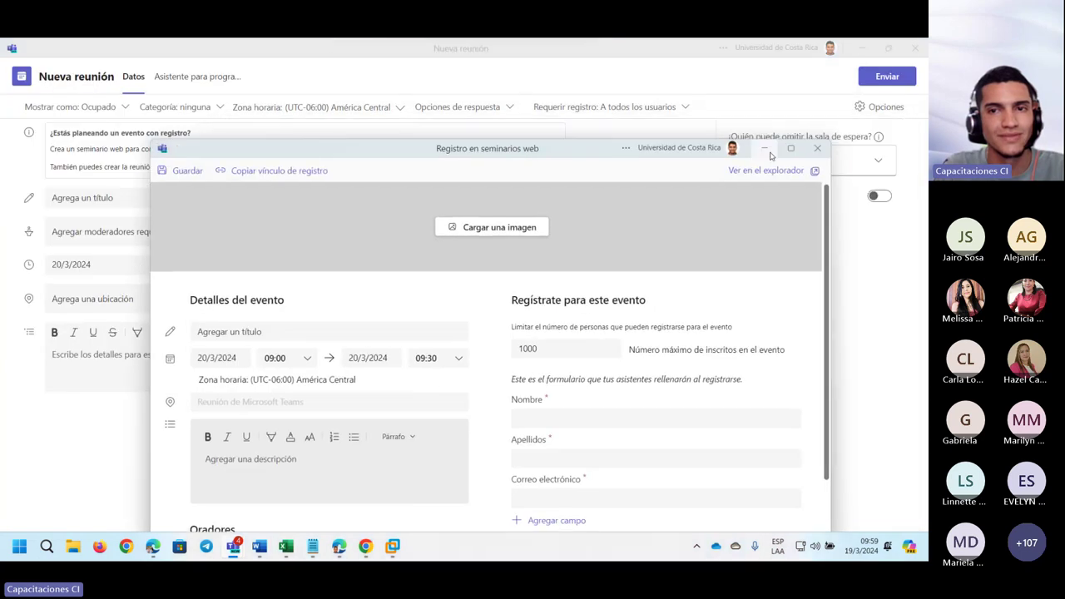
pyautogui.click(817, 148)
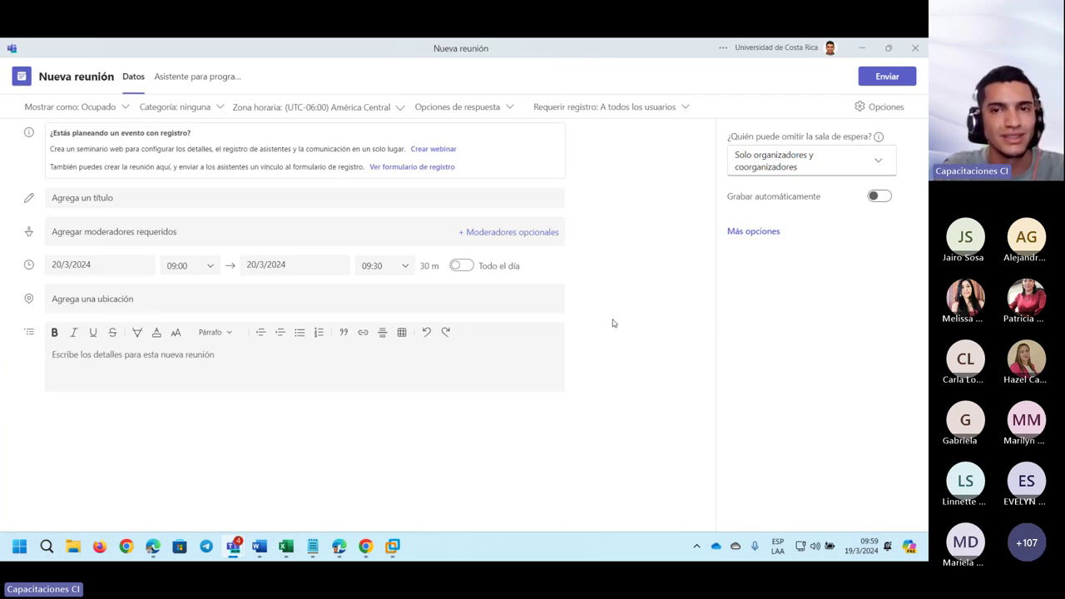
pyautogui.click(649, 112)
pyautogui.click(647, 130)
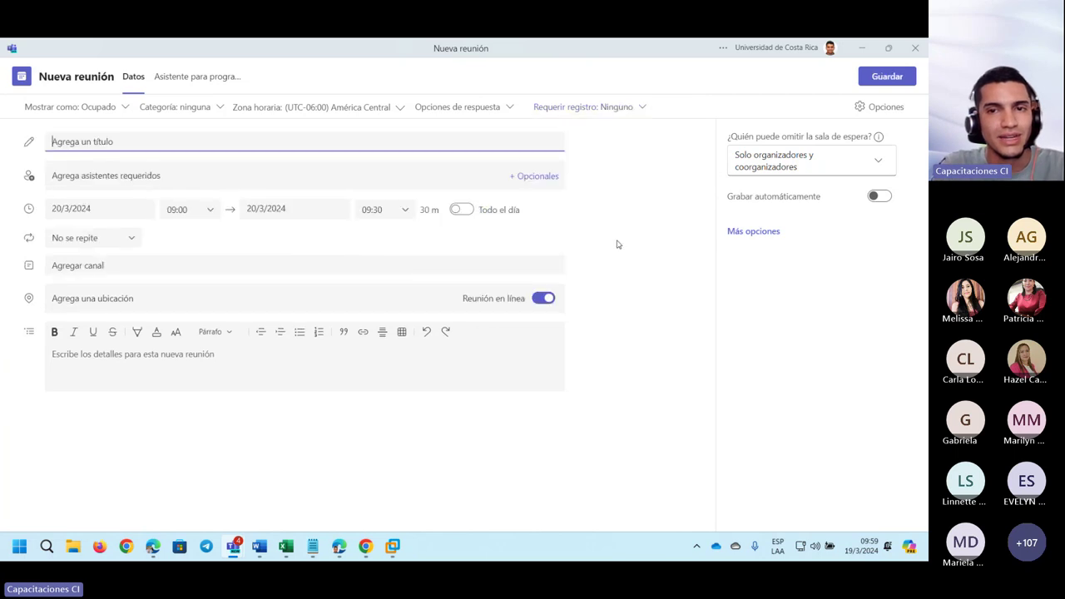
# Step: Open the full meeting options and examine the choices for who can bypass the waiting room
pyautogui.click(746, 234)
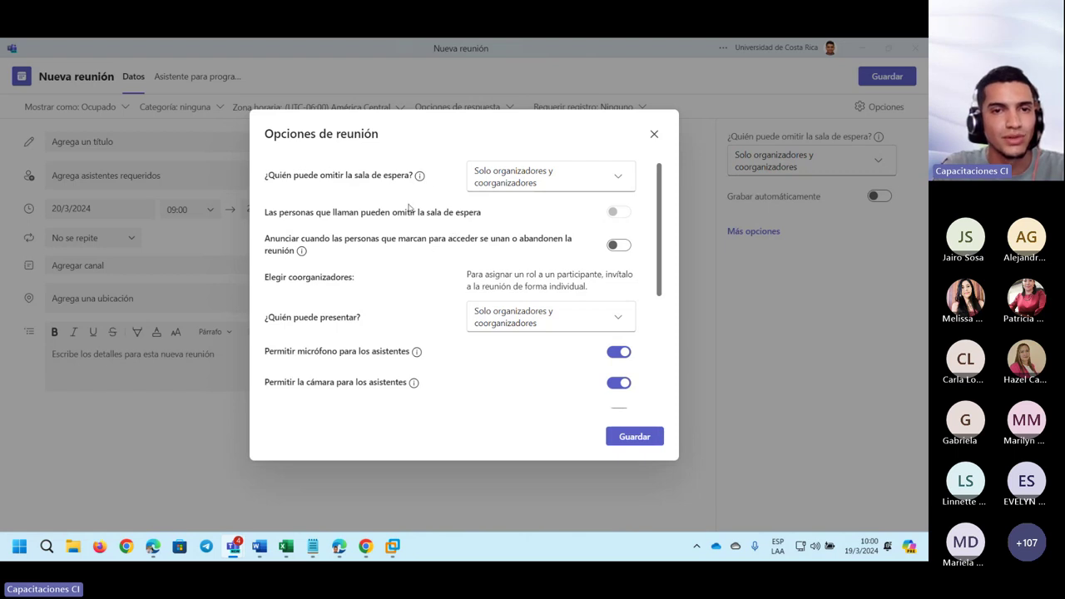
pyautogui.moveTo(340, 176); pyautogui.dragTo(394, 179)
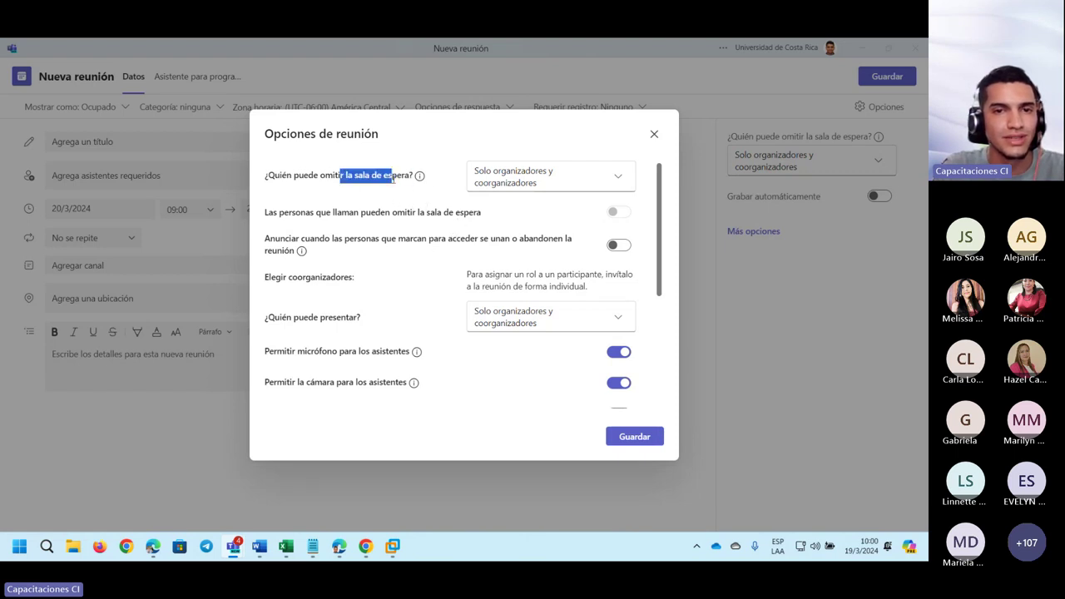
pyautogui.click(403, 184)
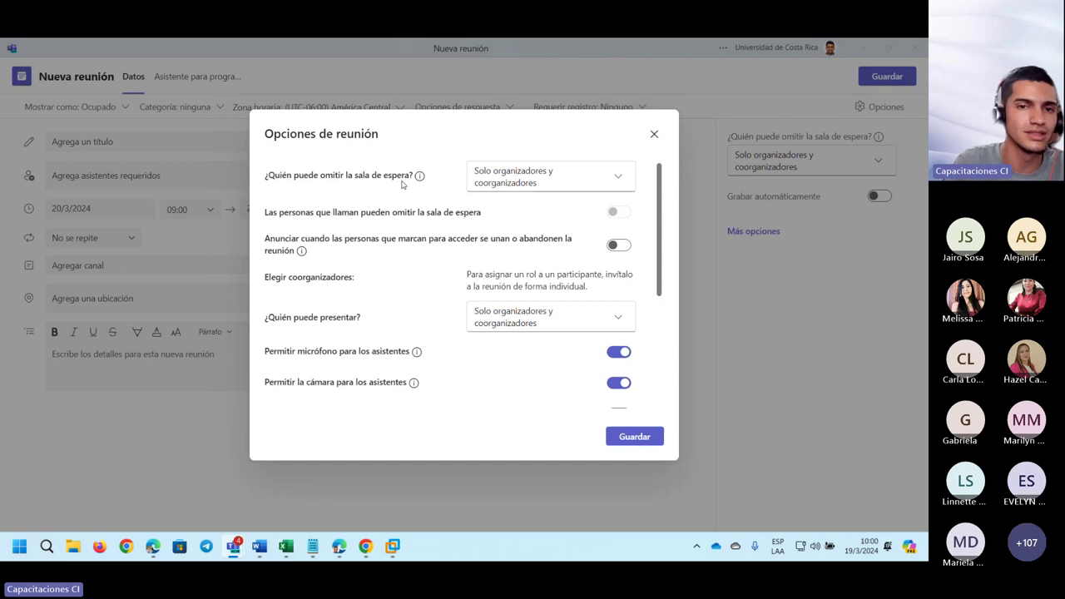
pyautogui.moveTo(298, 177); pyautogui.dragTo(412, 177)
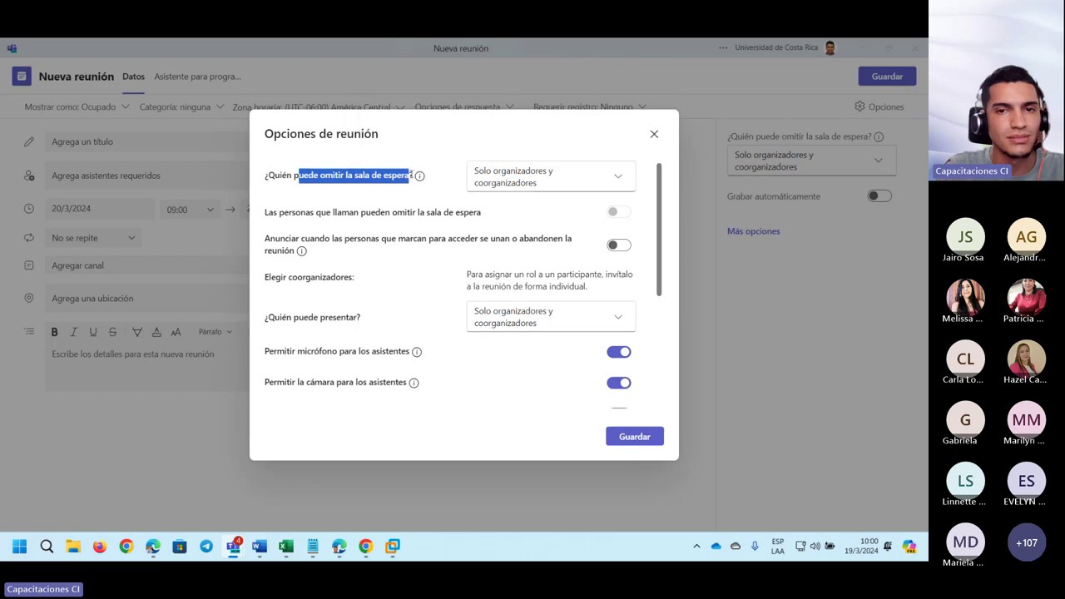
pyautogui.click(565, 185)
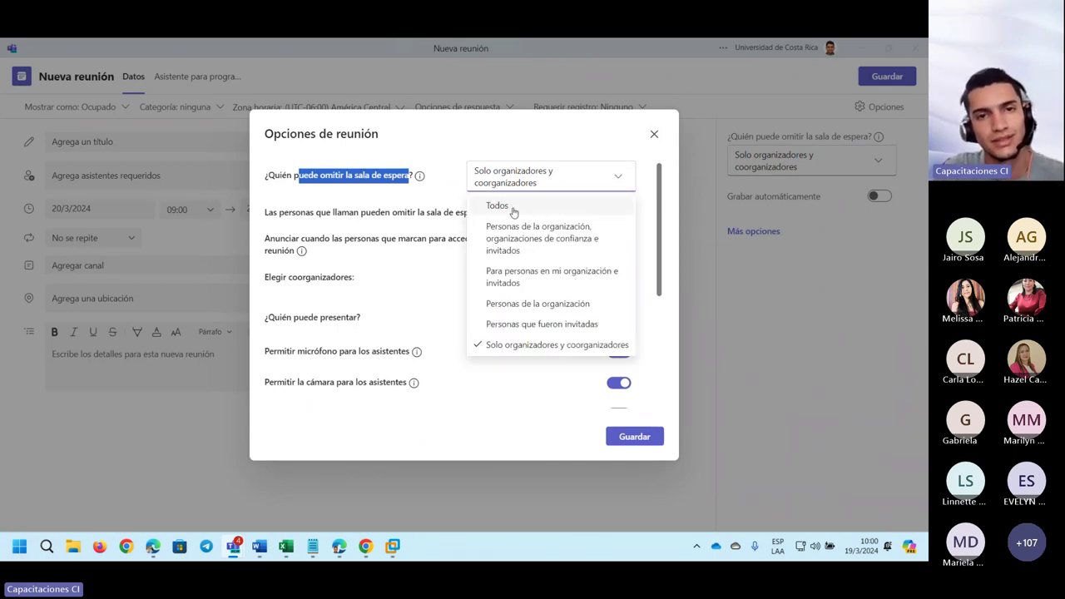
pyautogui.click(438, 196)
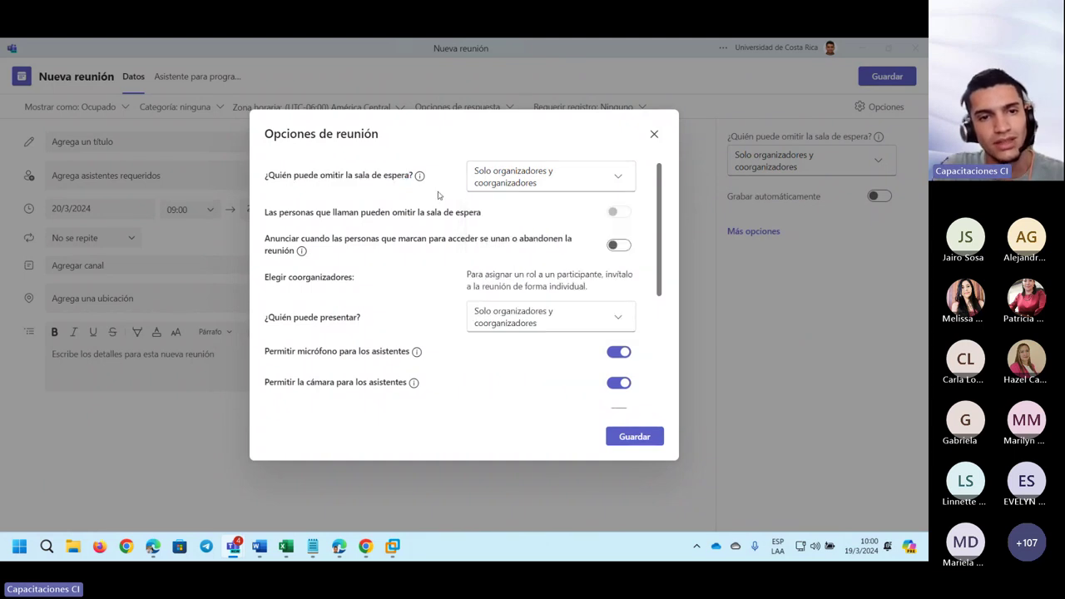
# Step: Examine the meeting options for presenters, attendee microphone and camera, automatic recording, chat, reactions and Sala verde
pyautogui.scroll(-2, 439, 196)
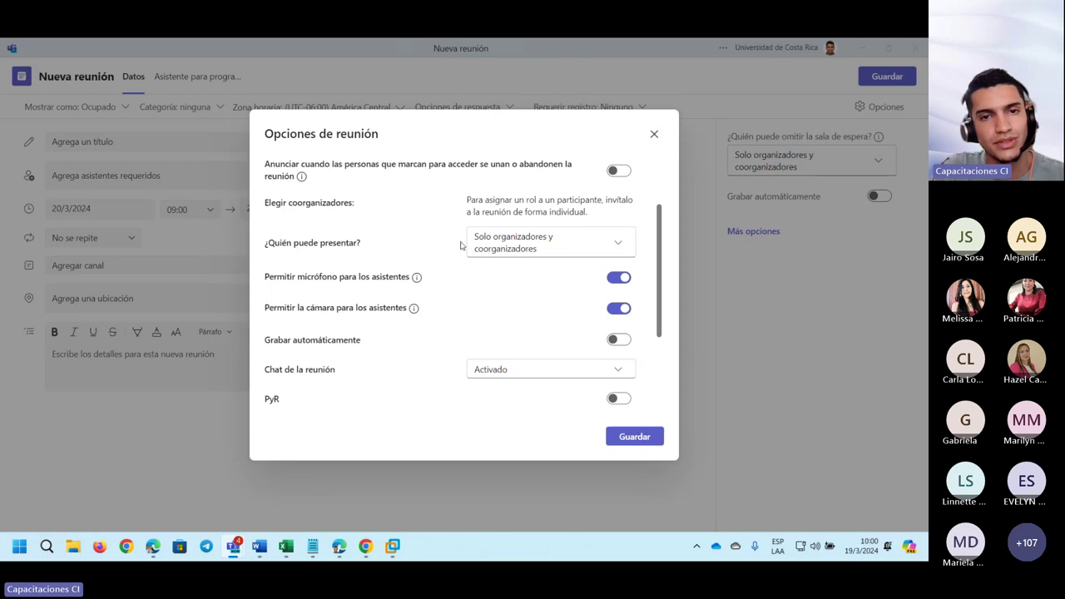
pyautogui.click(489, 243)
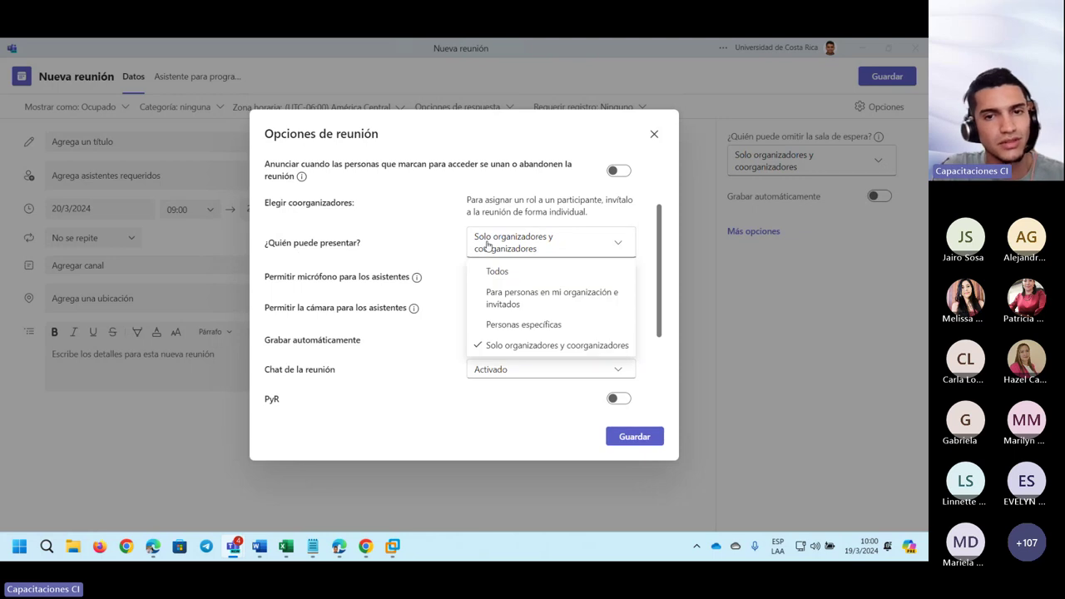
pyautogui.click(408, 244)
pyautogui.scroll(-1, 397, 249)
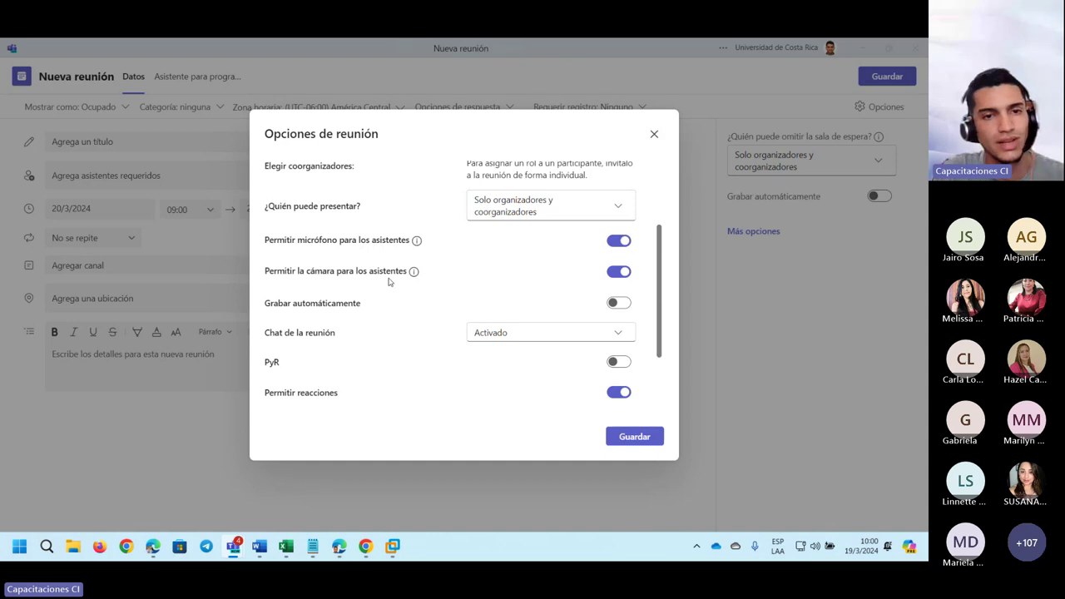
pyautogui.scroll(-1, 412, 270)
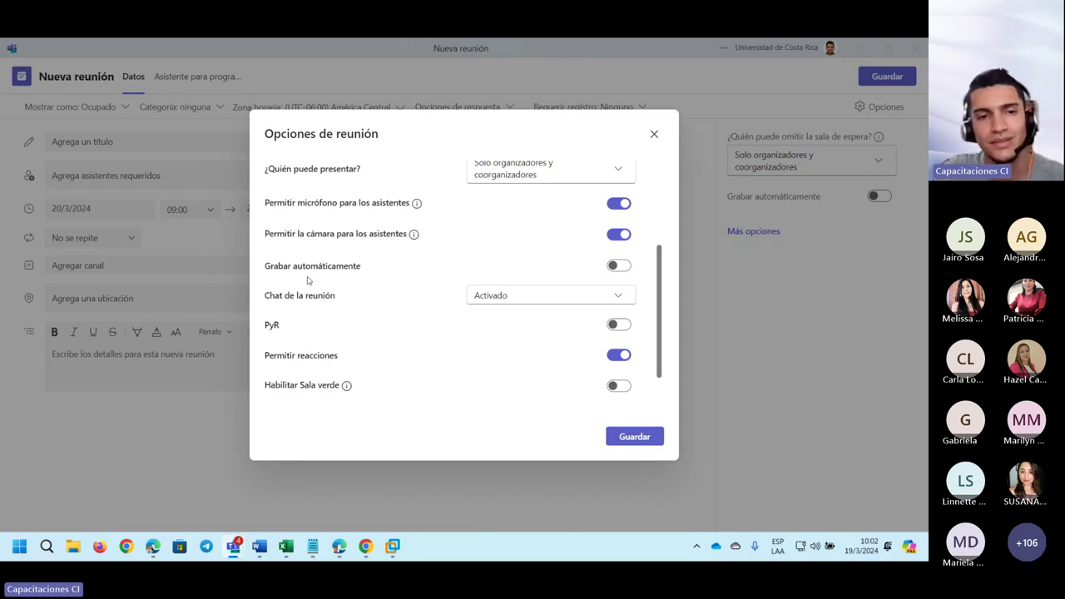
pyautogui.scroll(-2, 308, 280)
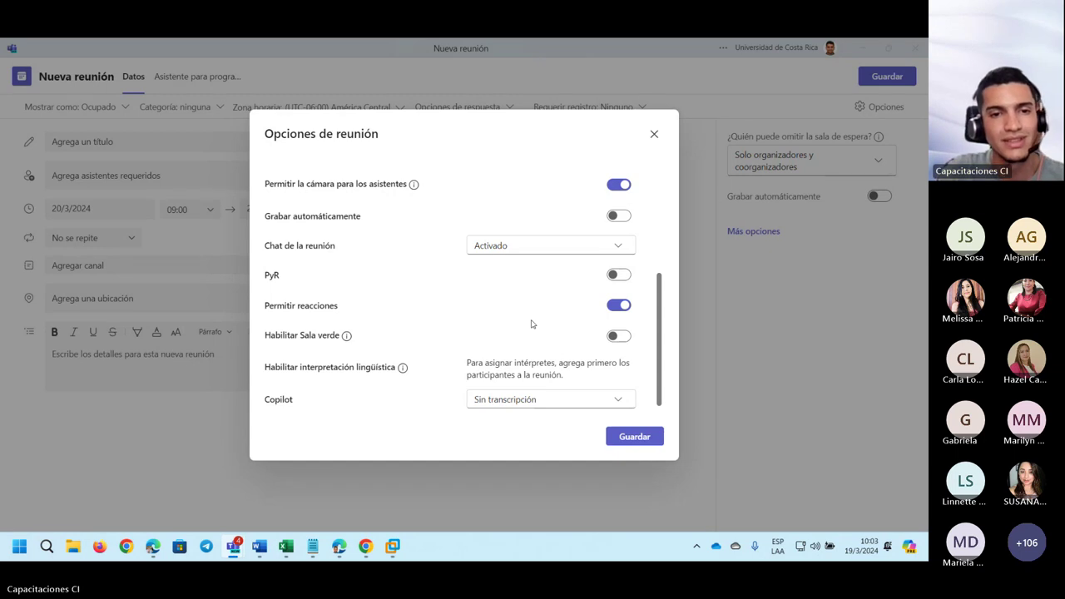
pyautogui.doubleClick(329, 336)
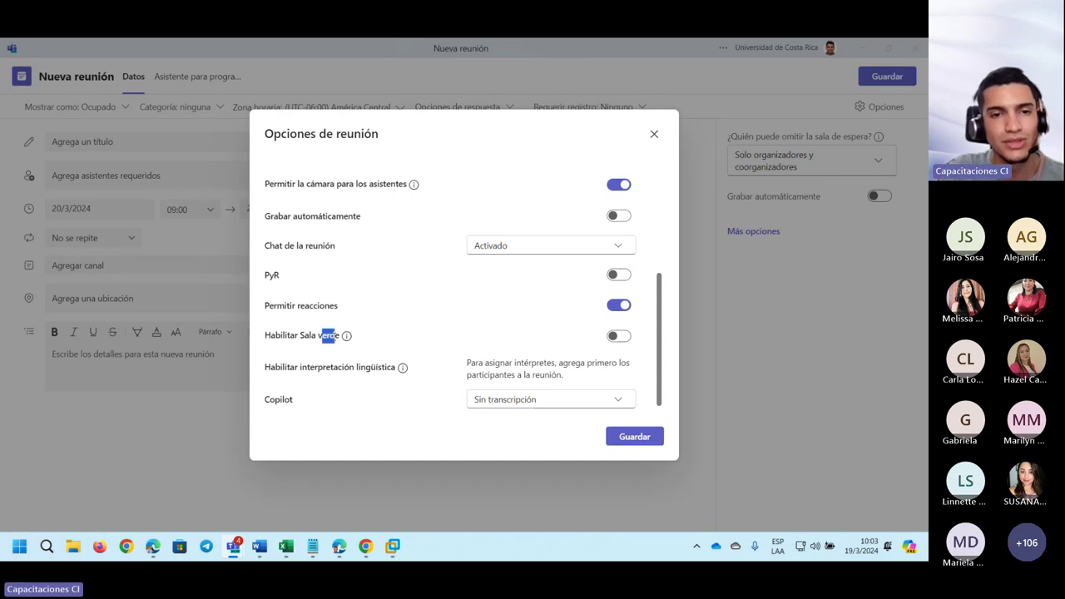
pyautogui.click(337, 352)
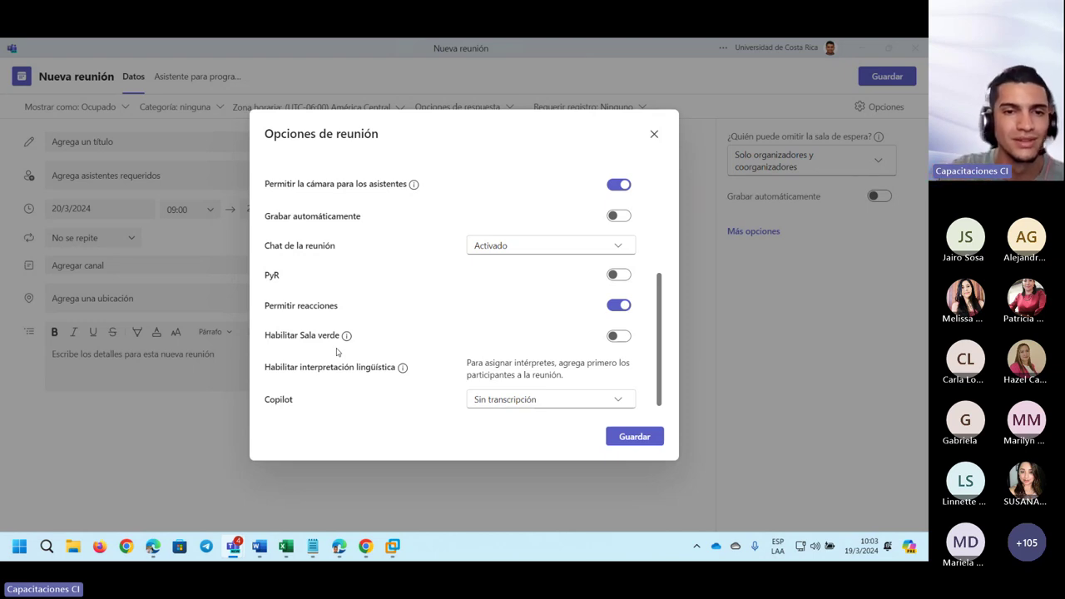
pyautogui.moveTo(346, 335)
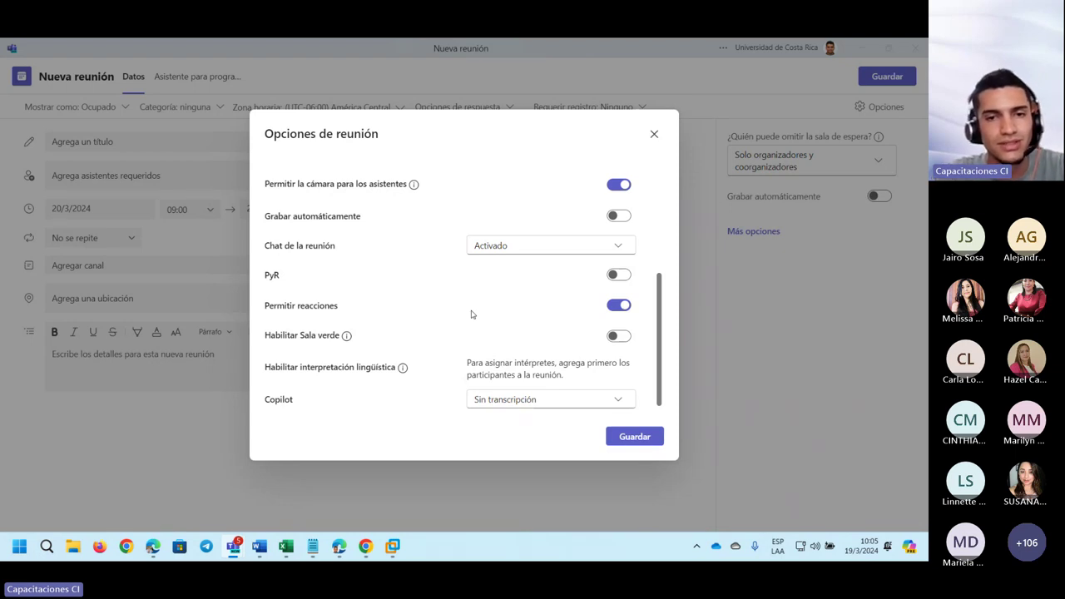
# Step: Look over the meeting options once more, save them and return to the new meeting form
pyautogui.scroll(5, 470, 314)
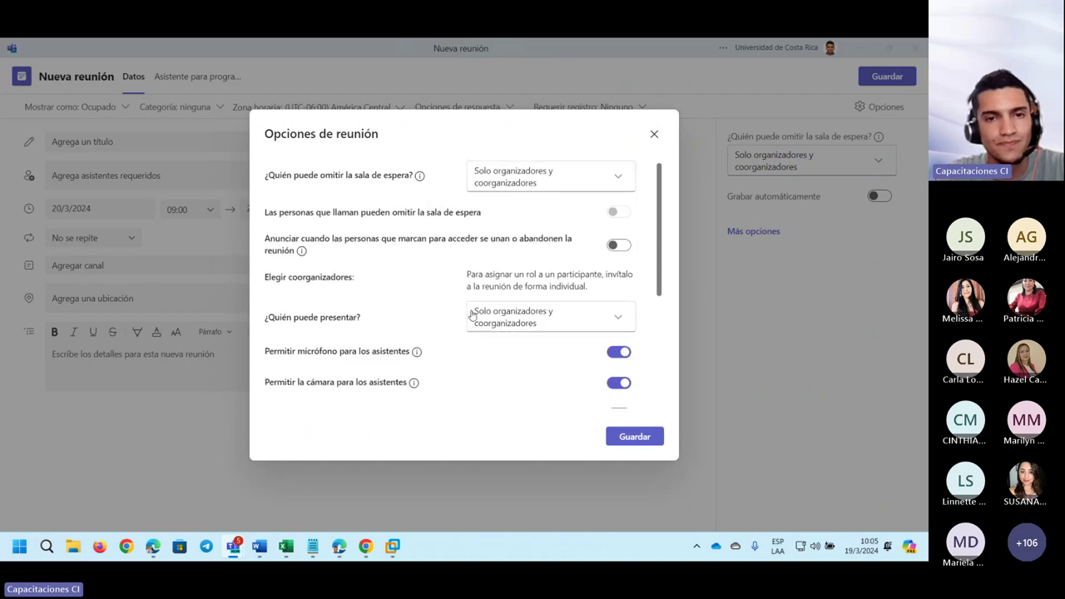
pyautogui.scroll(-2, 511, 333)
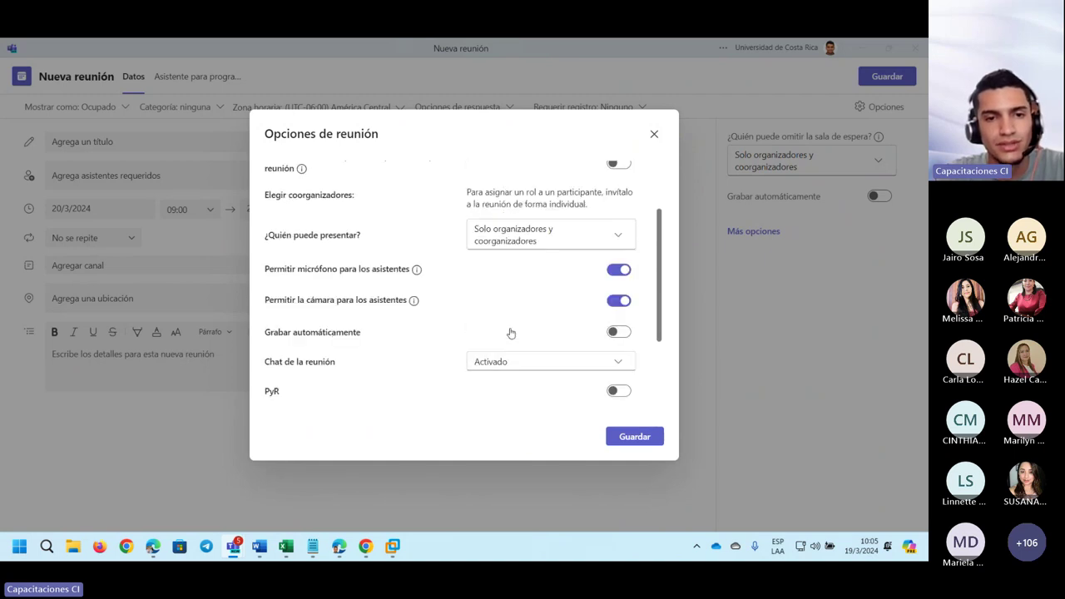
pyautogui.scroll(-3, 511, 333)
pyautogui.click(635, 436)
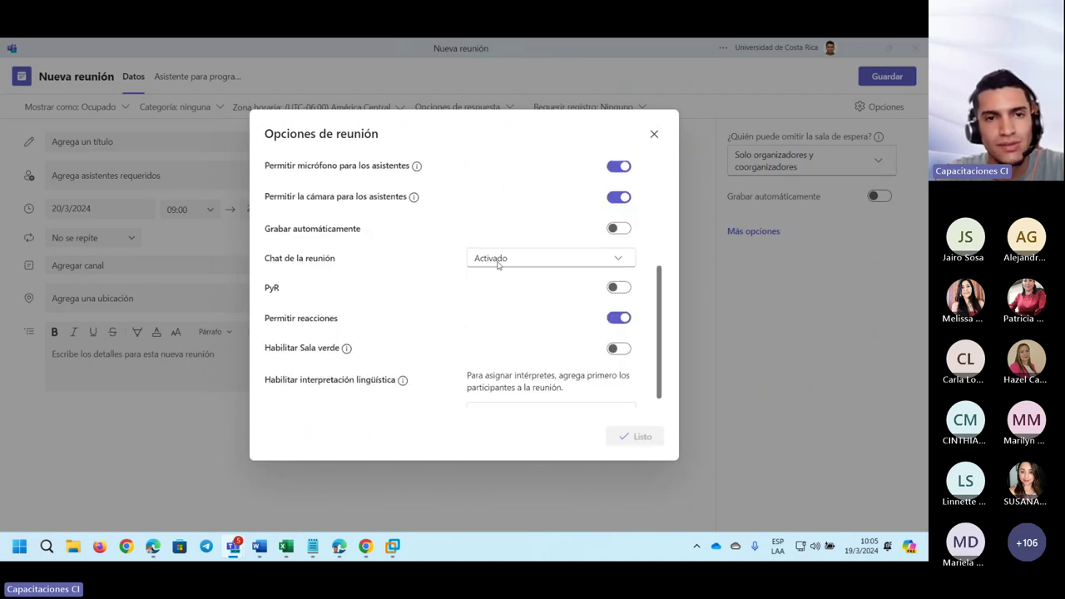
pyautogui.click(655, 135)
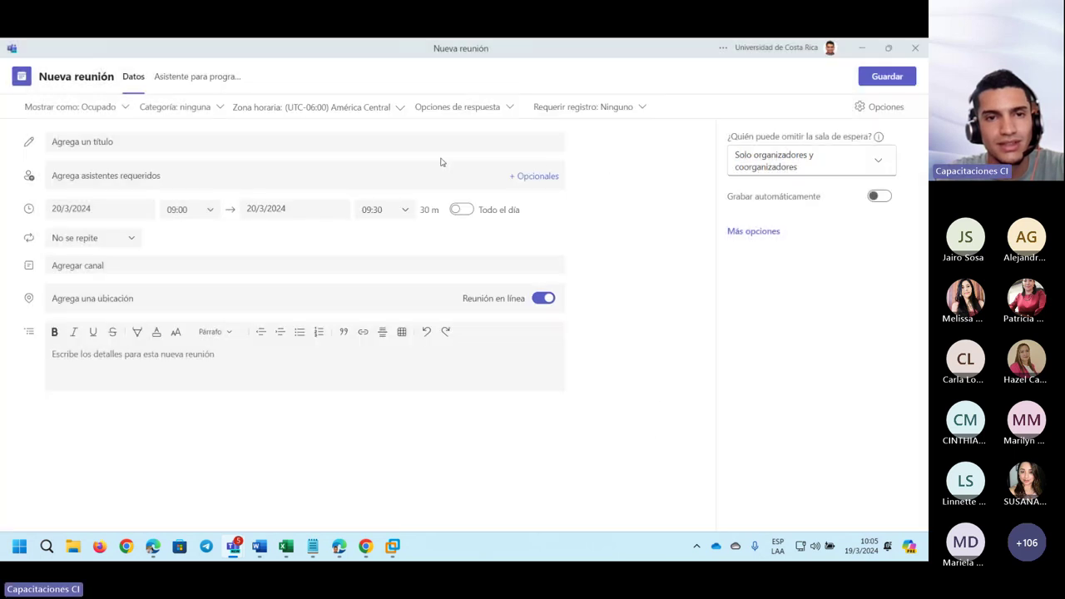
# Step: Enter PRUEBA as the title of the new meeting
pyautogui.click(445, 140)
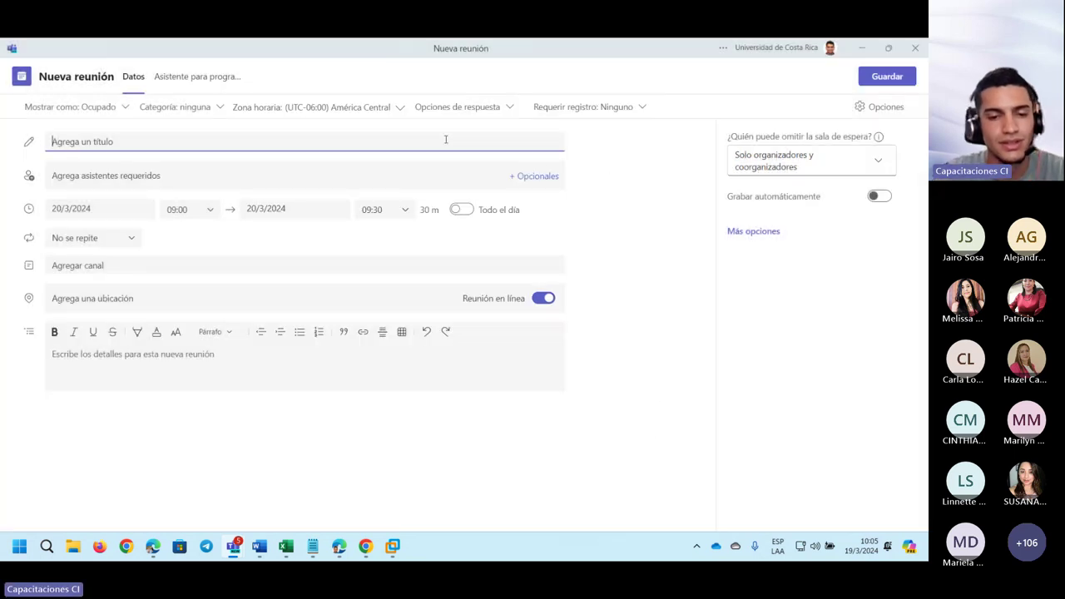
pyautogui.write('PRUEBA')
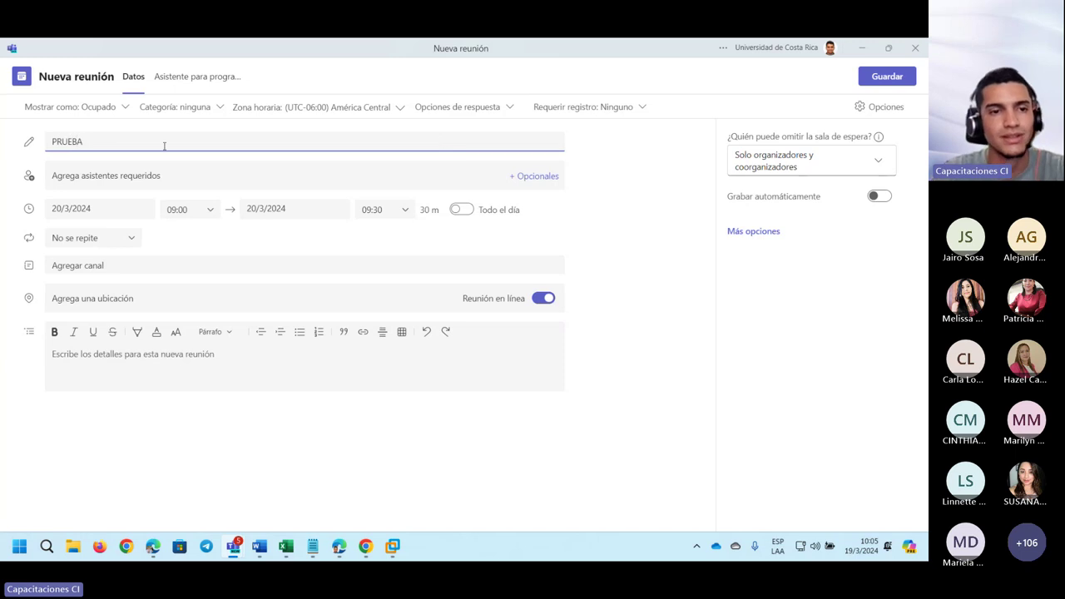
# Step: Save the PRUEBA meeting and find it in the calendar week on 20 March at 09:00
pyautogui.click(385, 412)
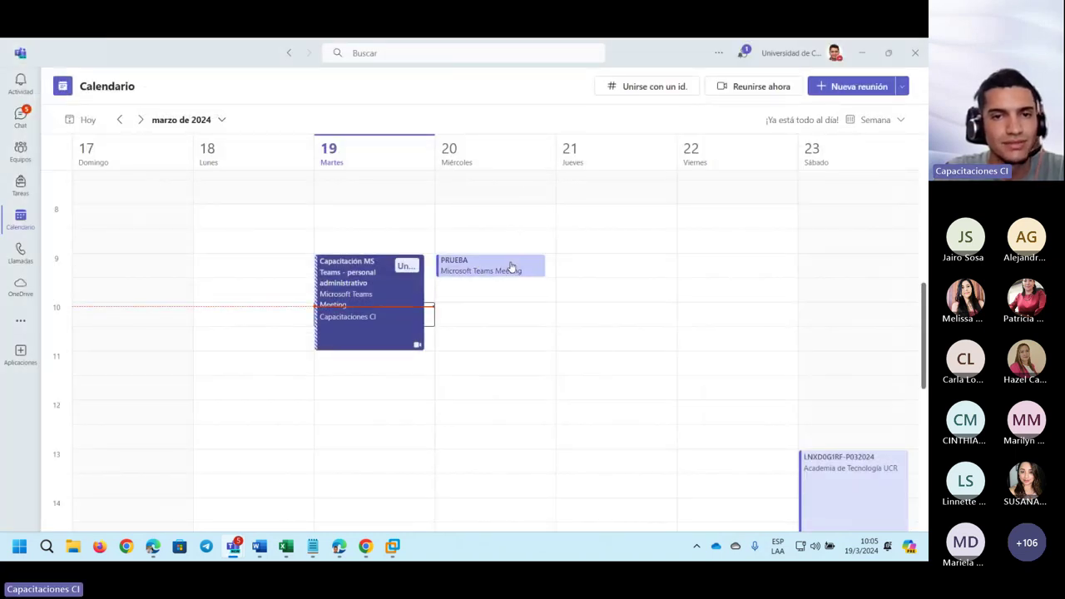
pyautogui.scroll(1, 537, 246)
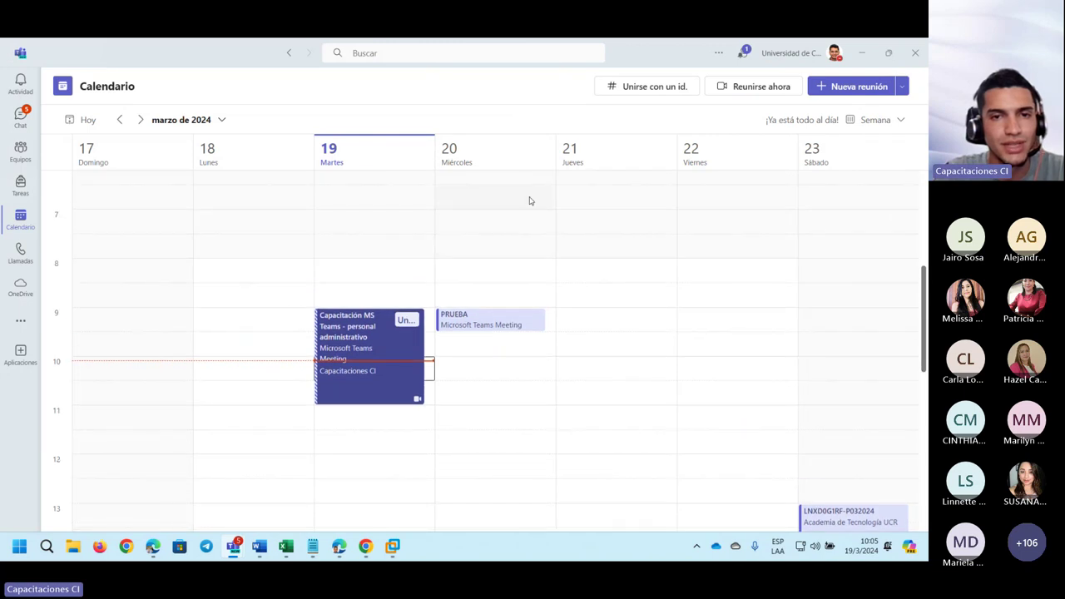
pyautogui.scroll(-1, 531, 215)
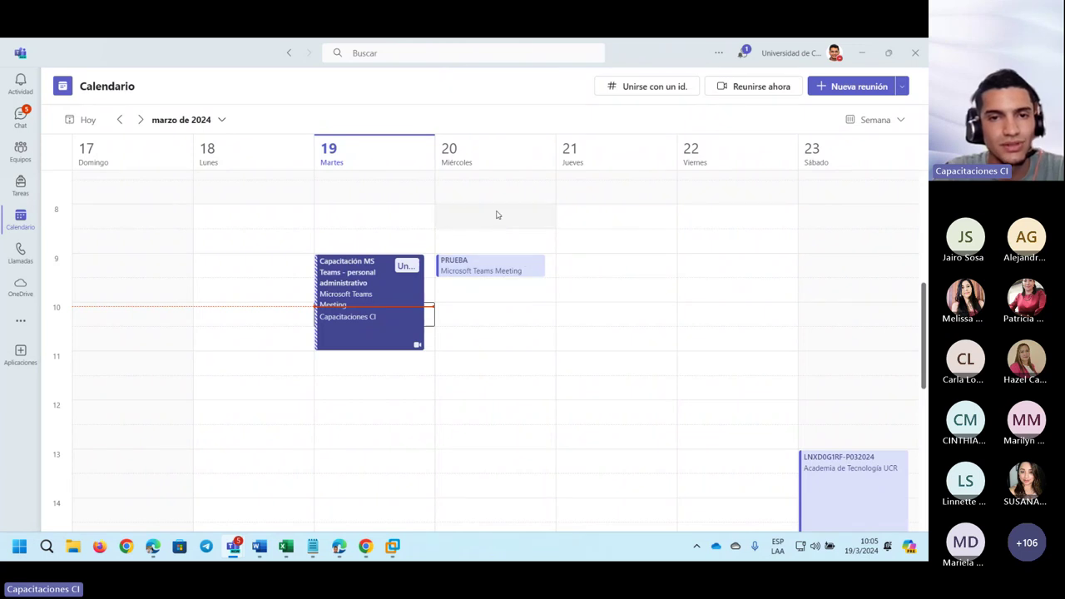
# Step: Open the PRUEBA meeting for editing, look at its date and required attendees fields, and return to the calendar
pyautogui.rightClick(489, 265)
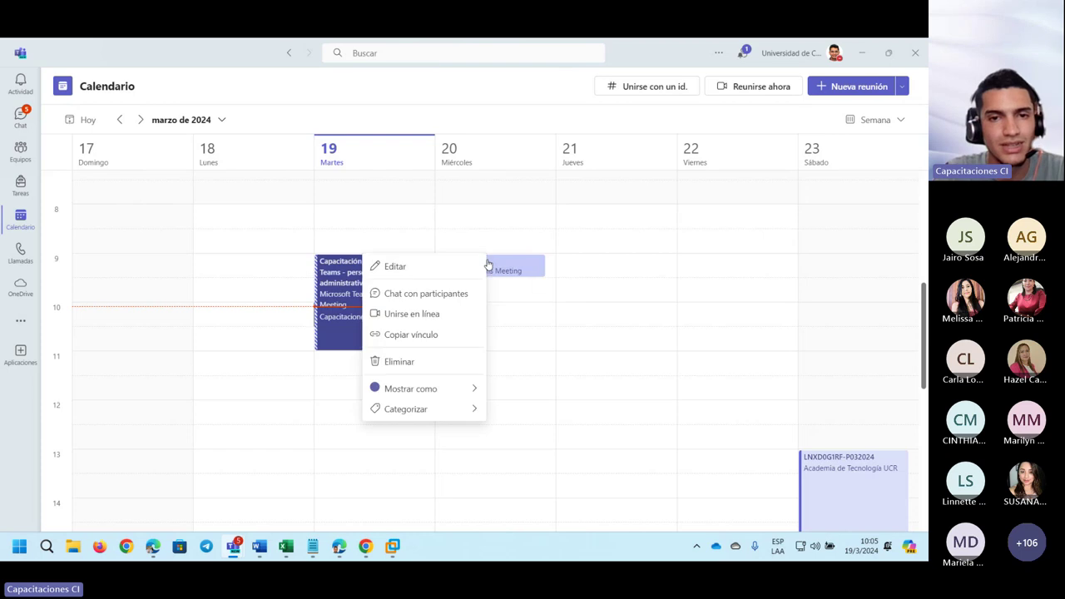
pyautogui.click(421, 277)
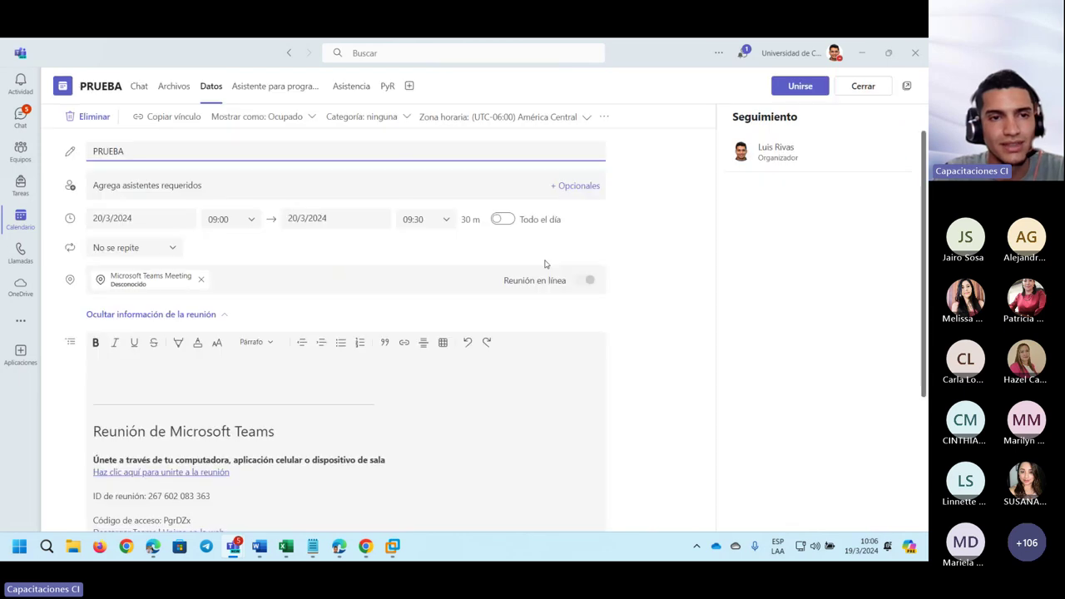
pyautogui.click(179, 219)
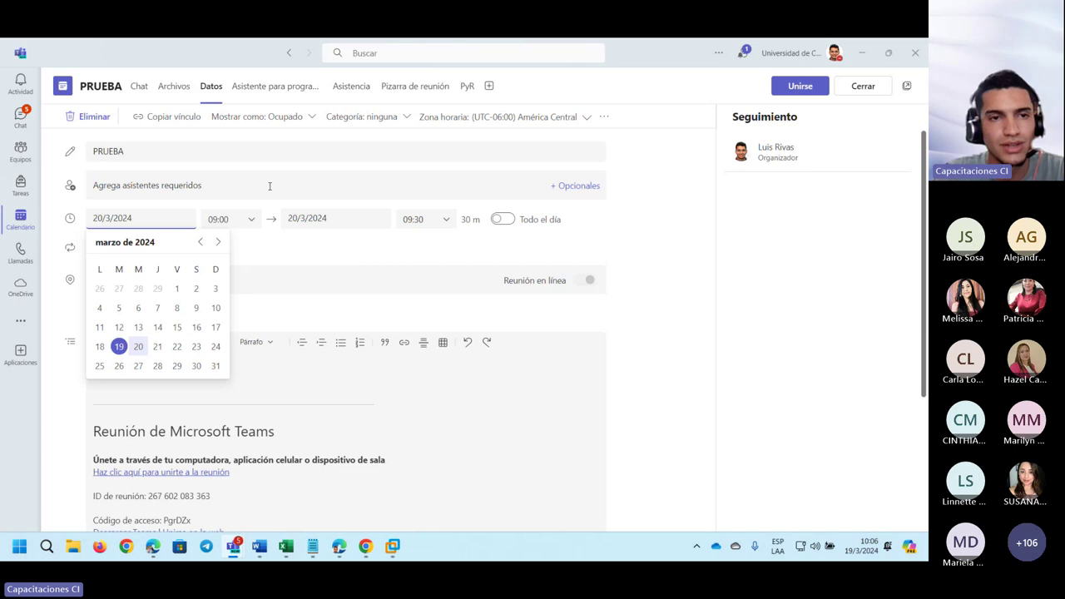
pyautogui.click(274, 191)
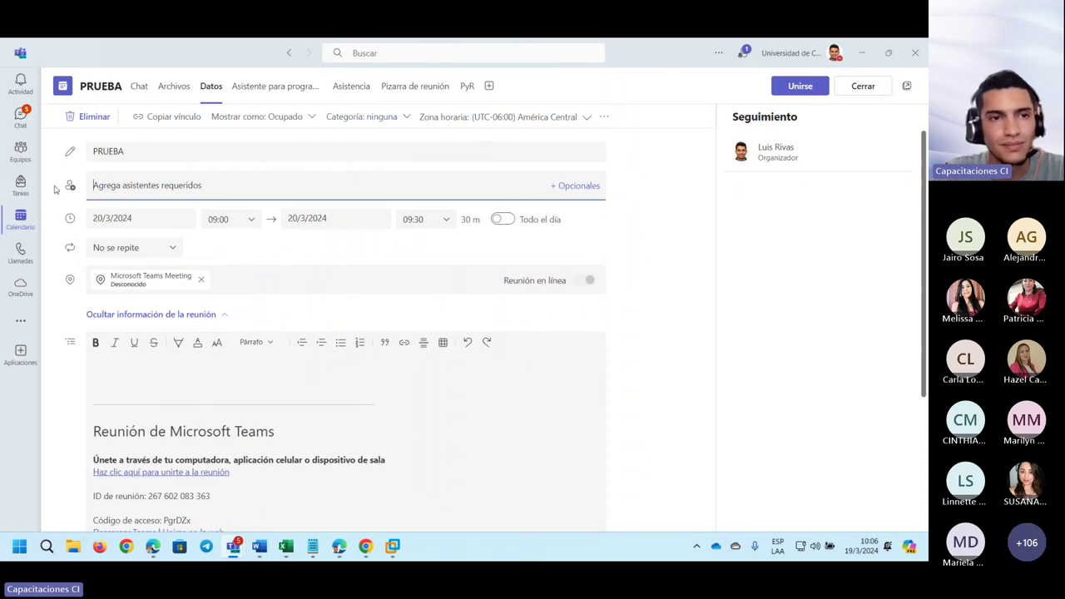
pyautogui.click(21, 218)
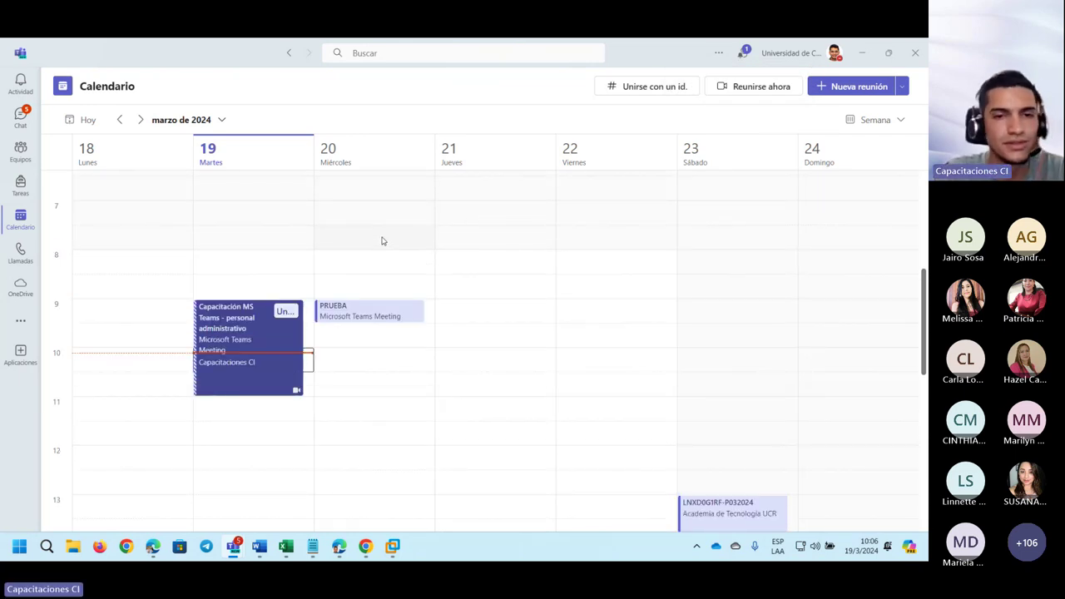
# Step: Review the actions offered for the PRUEBA calendar entry, including copying its link, and reopen its details briefly before closing them
pyautogui.rightClick(379, 310)
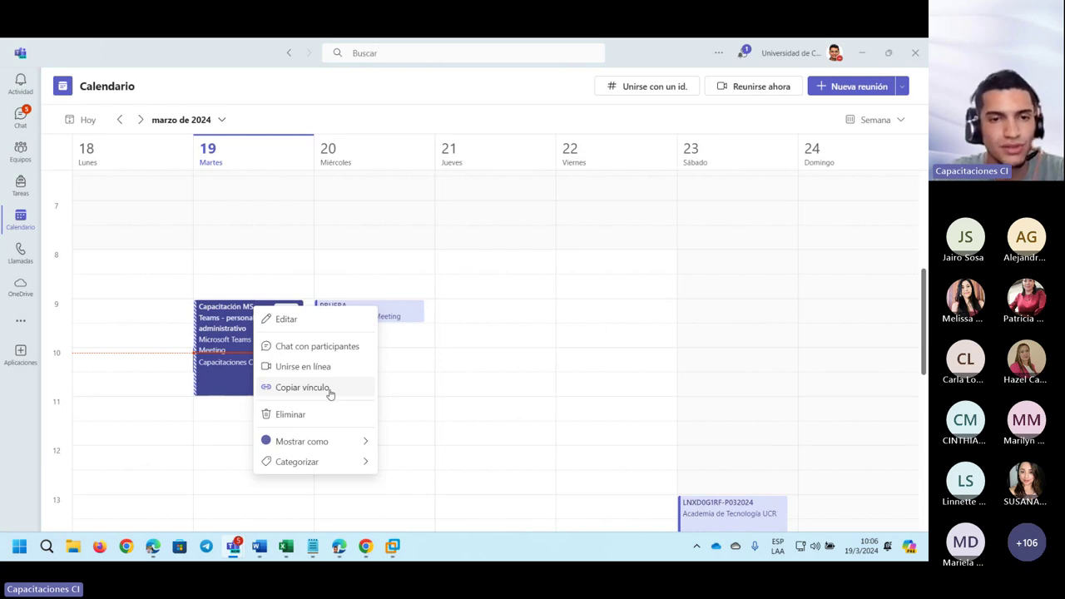
pyautogui.click(313, 319)
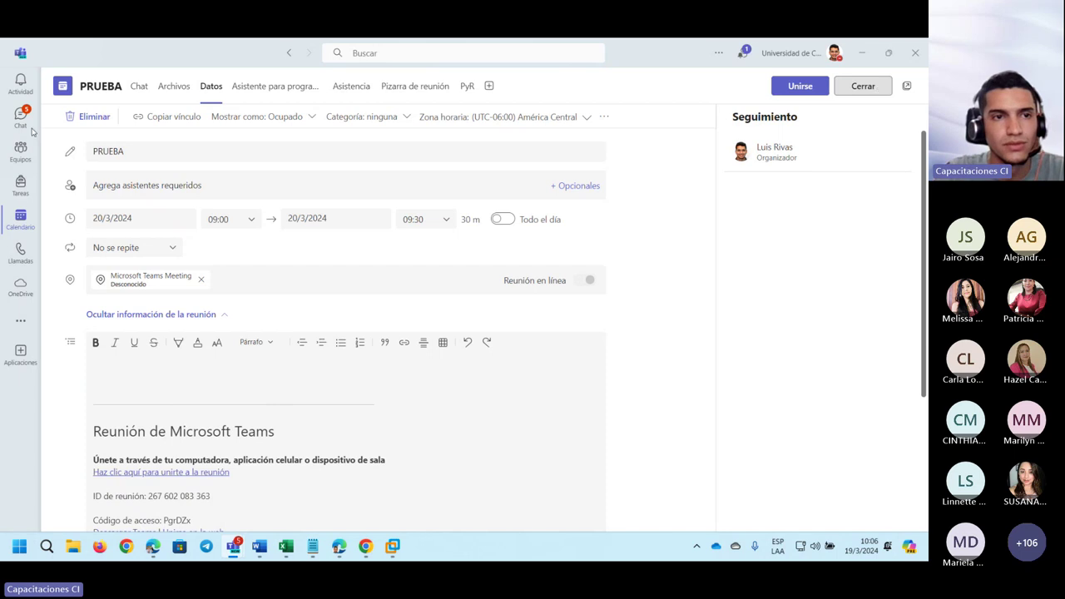
pyautogui.click(865, 87)
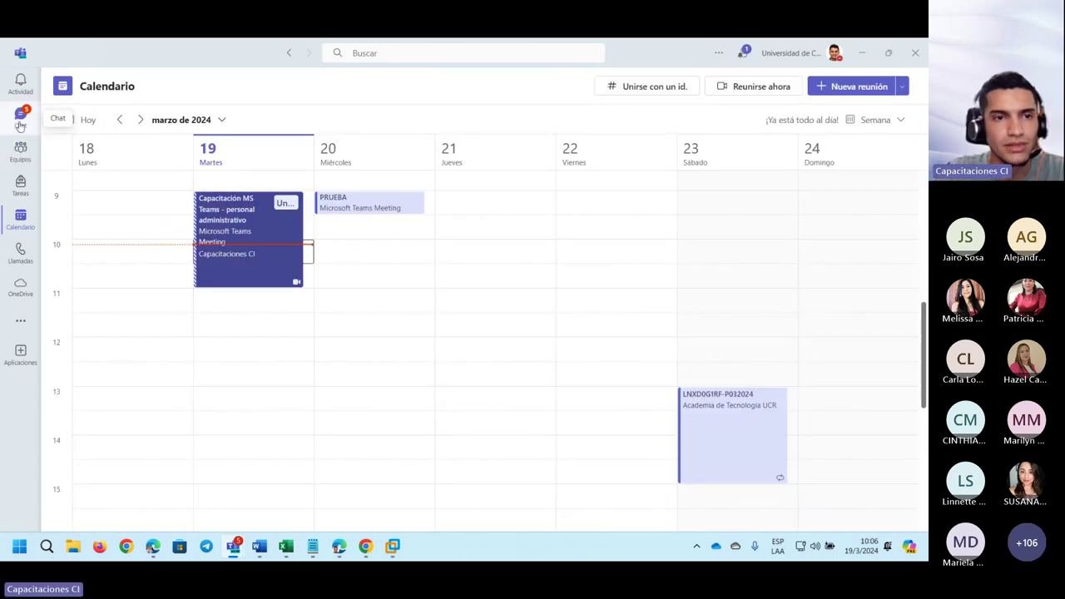
# Step: Open the chat of the past meeting LNXD0G1RF-P032024 and look back through its earlier messages
pyautogui.click(20, 117)
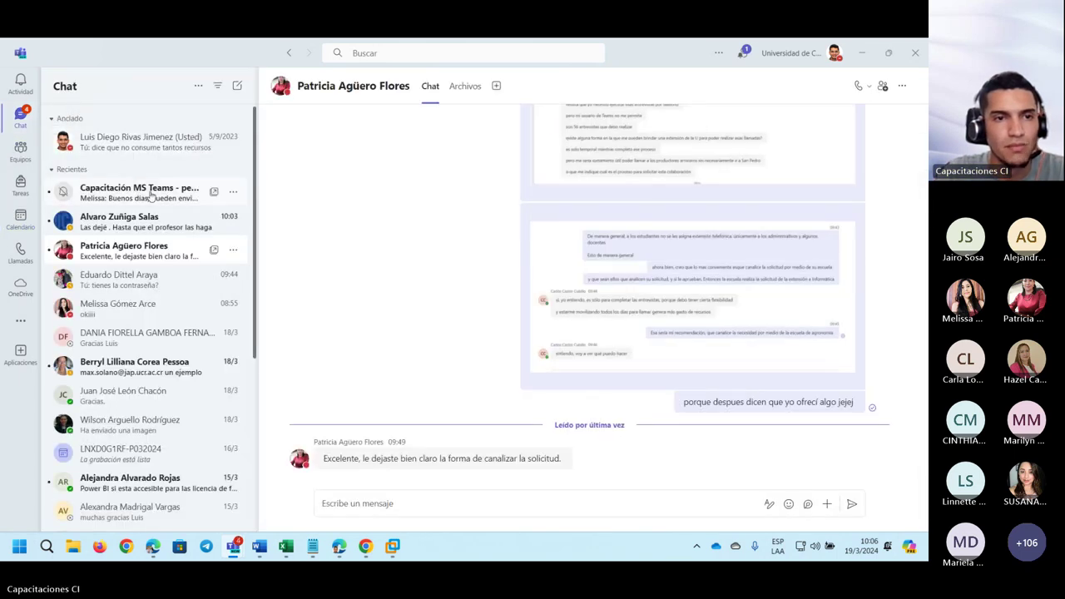
pyautogui.scroll(-3, 155, 173)
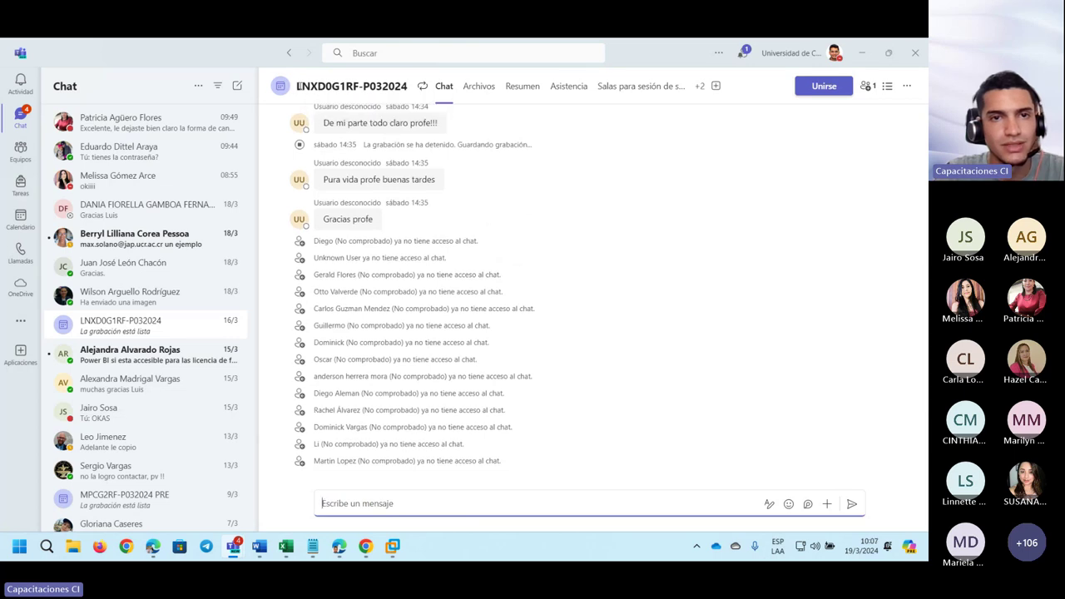
pyautogui.moveTo(298, 86); pyautogui.dragTo(387, 86)
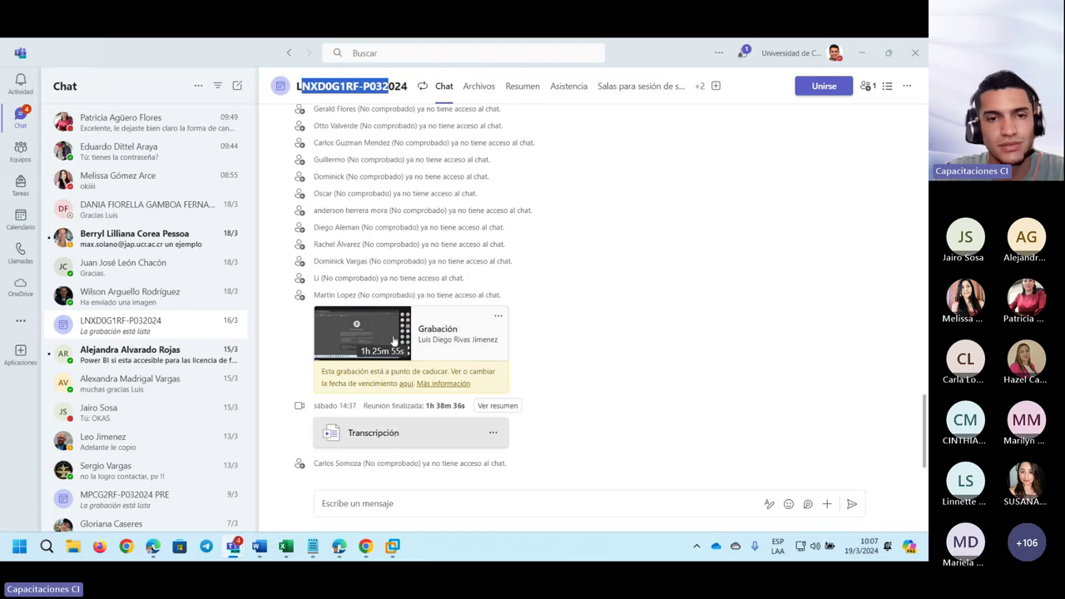
pyautogui.scroll(3, 394, 341)
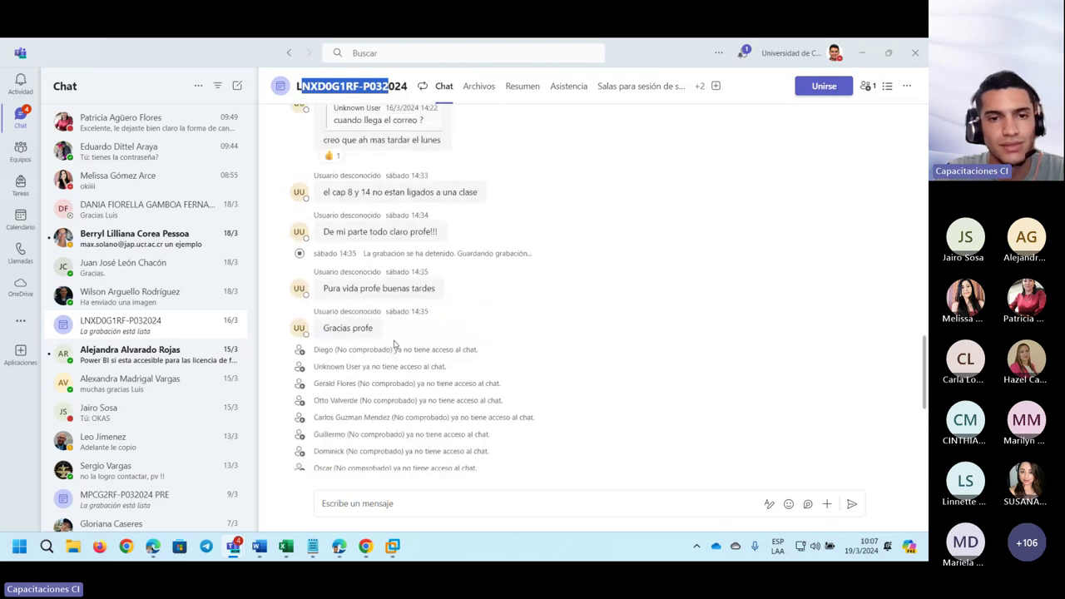
pyautogui.scroll(4, 395, 344)
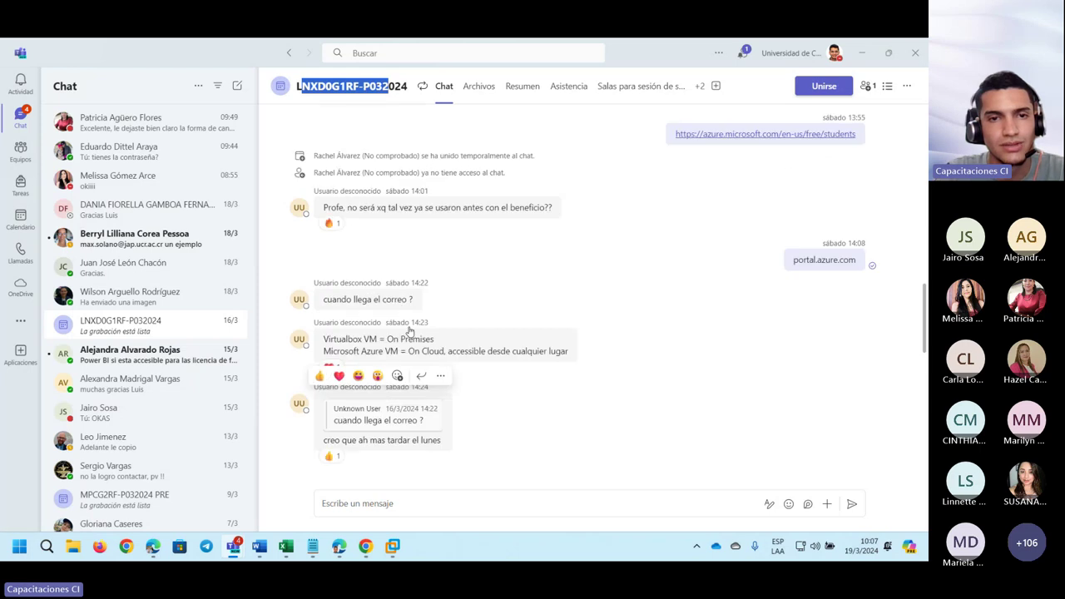
pyautogui.scroll(10, 398, 336)
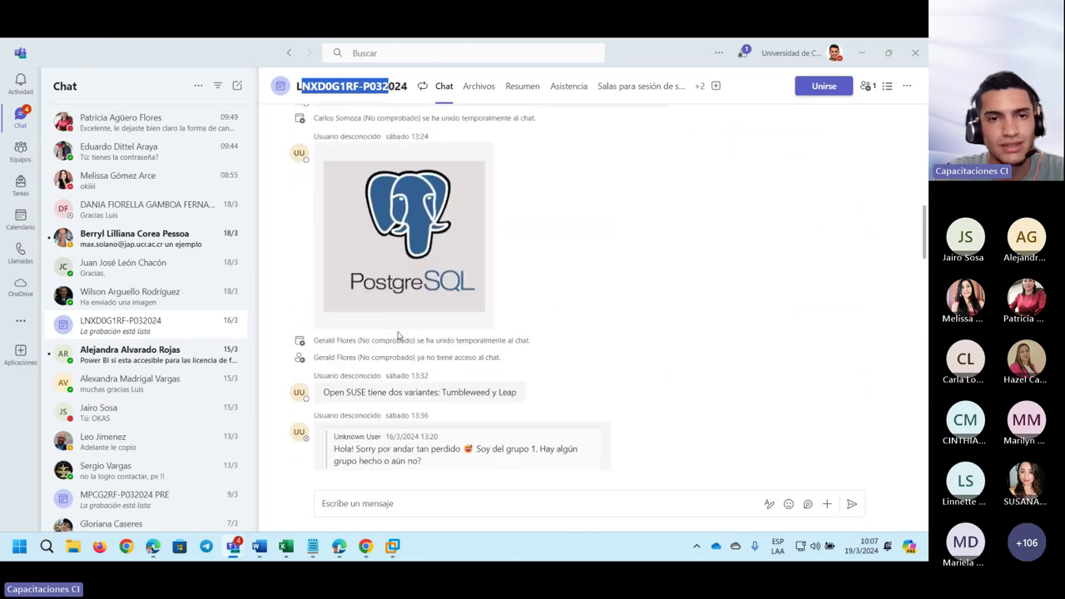
pyautogui.scroll(10, 398, 335)
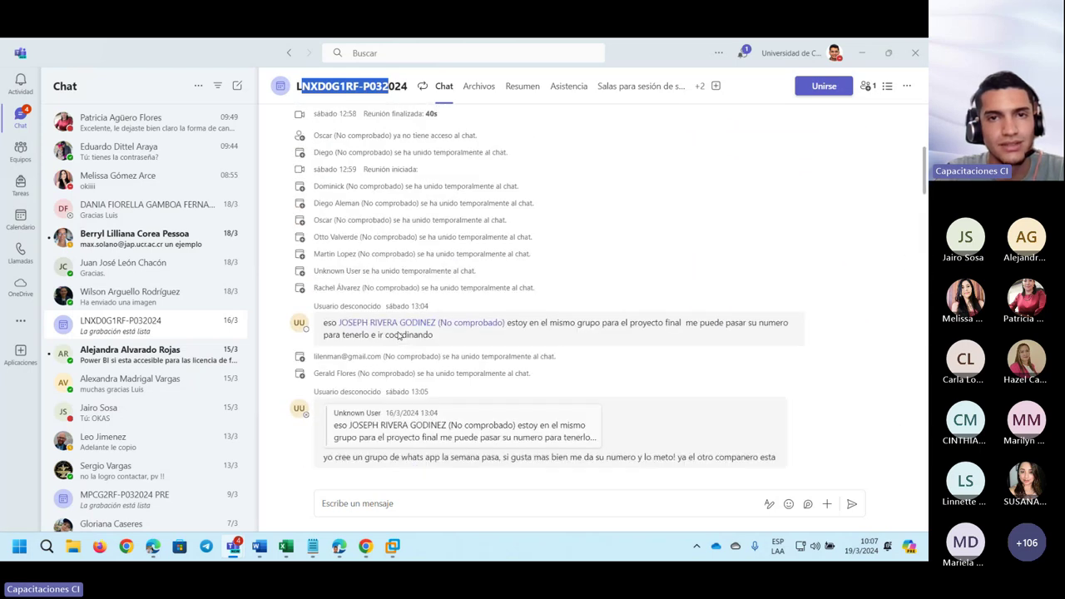
# Step: Examine the attendance report of the LNXD0G1RF-P032024 meeting, including each participant's join time, leave time, duration and role
pyautogui.click(569, 87)
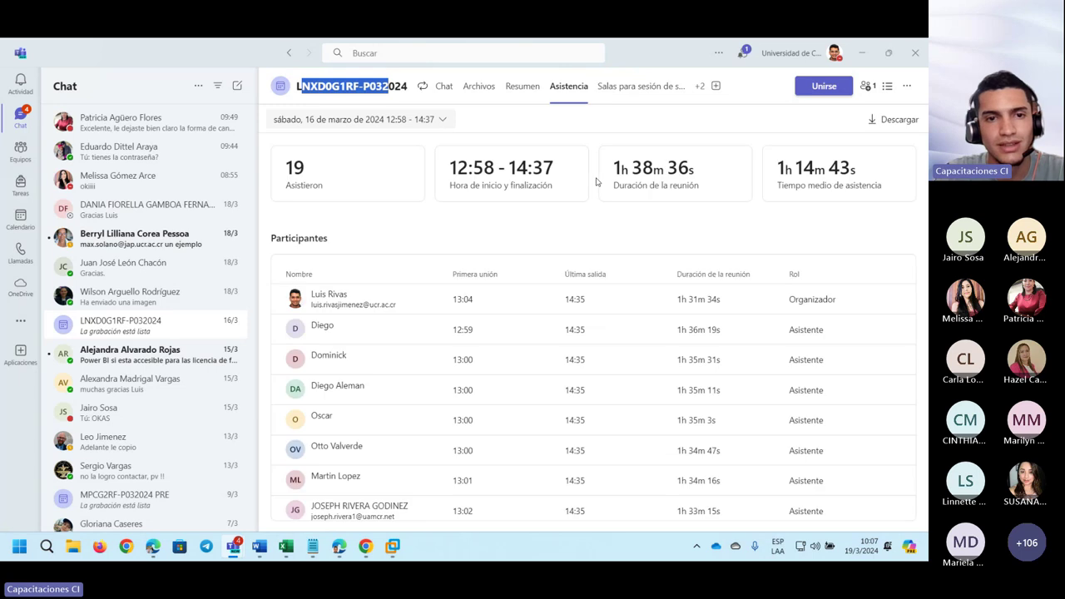
pyautogui.scroll(-1, 333, 306)
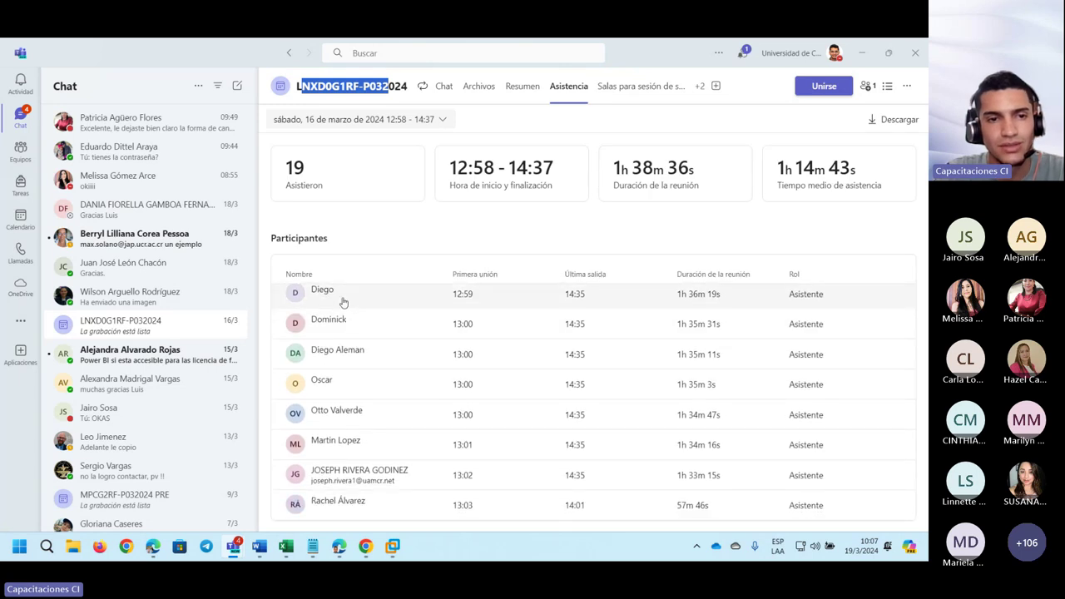
pyautogui.scroll(-1, 355, 399)
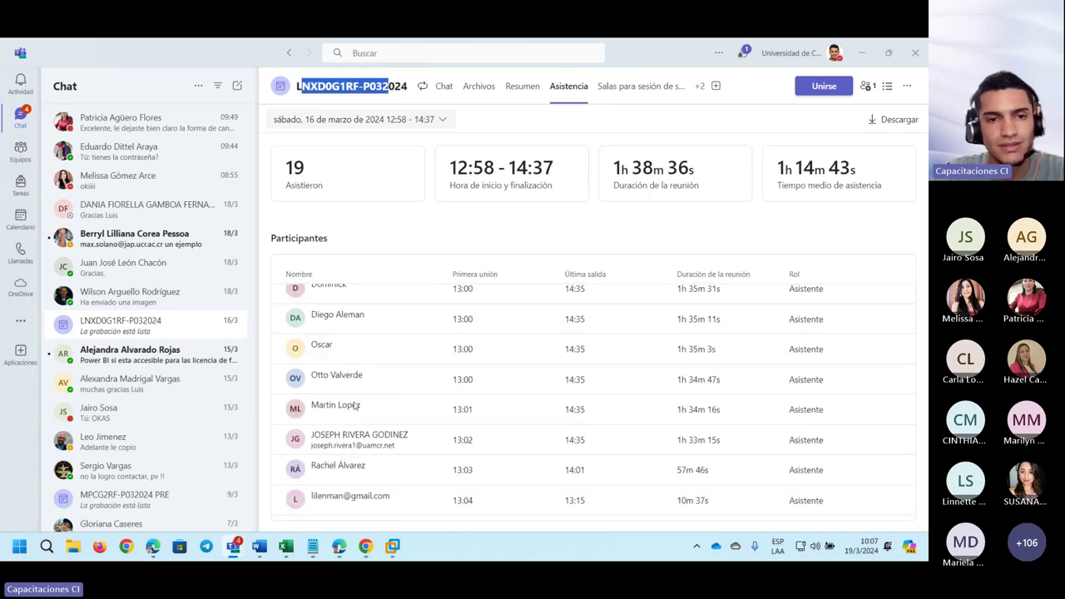
pyautogui.scroll(-2, 365, 429)
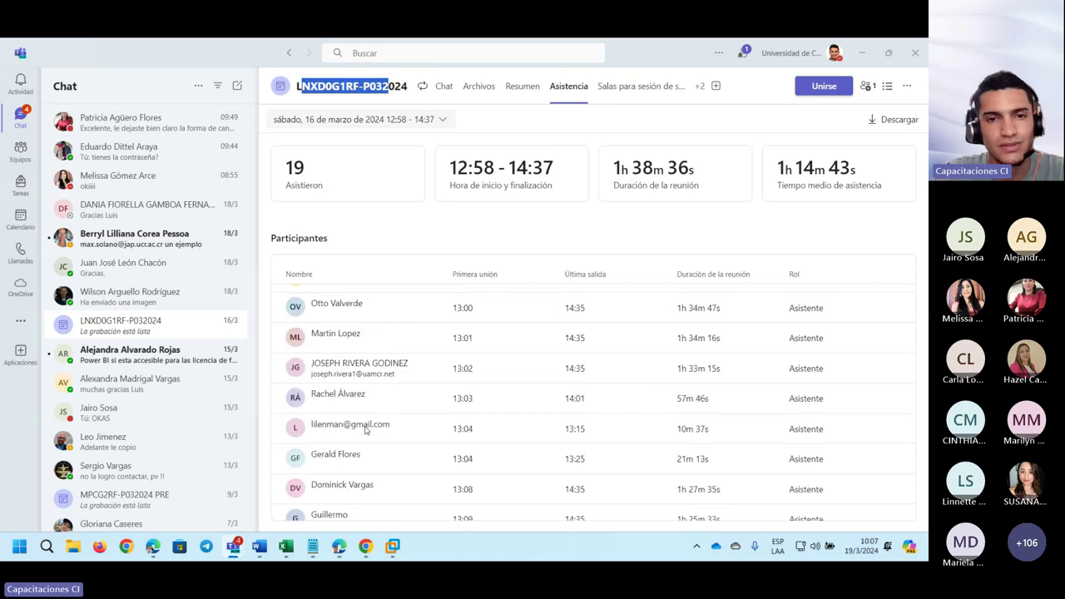
pyautogui.scroll(3, 364, 428)
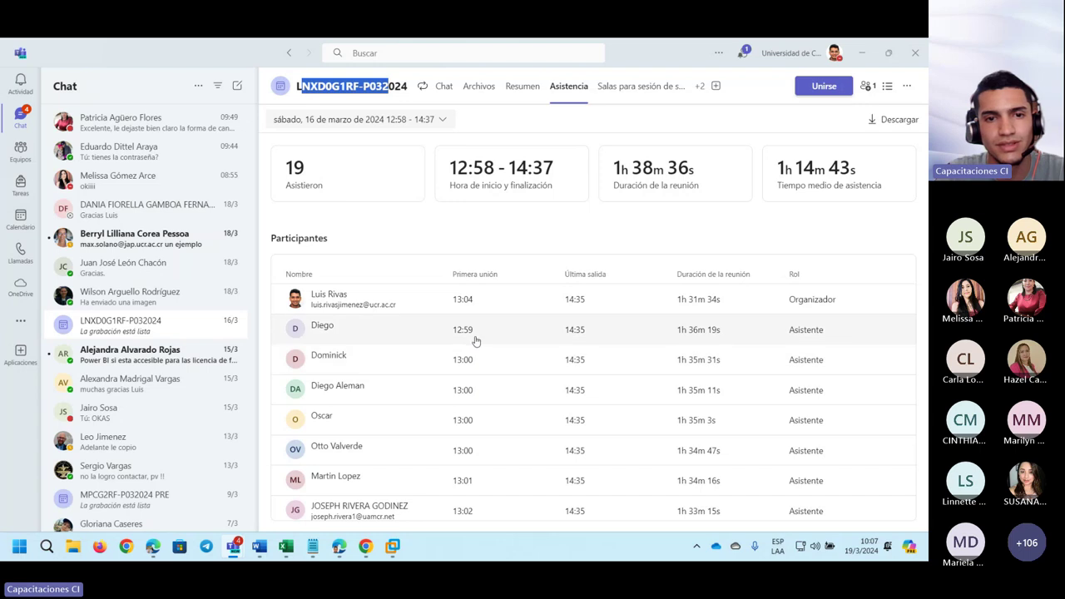
pyautogui.scroll(-2, 476, 341)
pyautogui.scroll(-6, 479, 339)
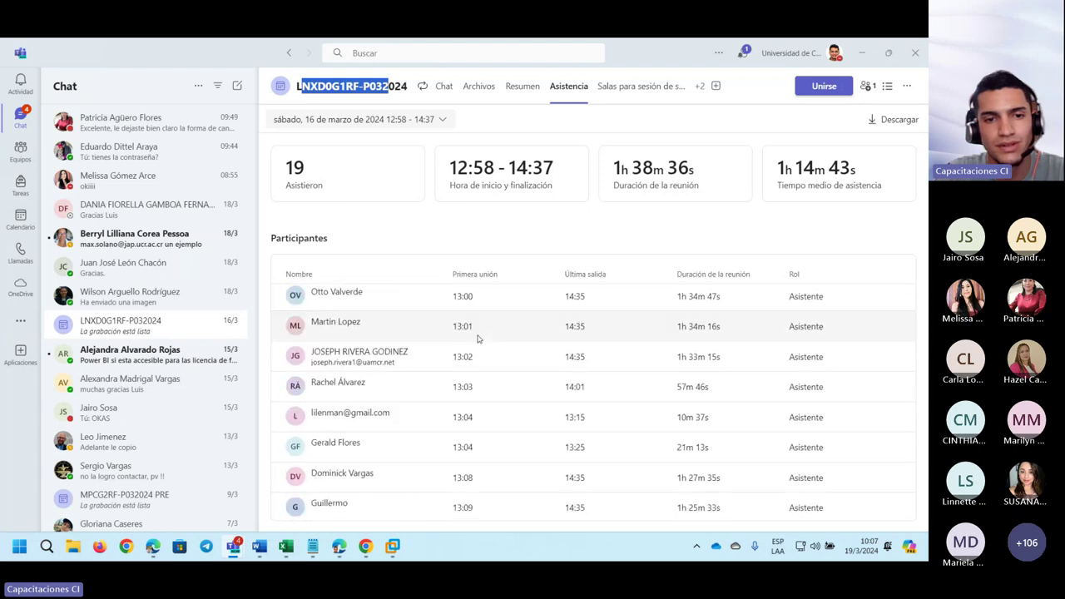
pyautogui.scroll(-1, 478, 337)
pyautogui.scroll(5, 477, 337)
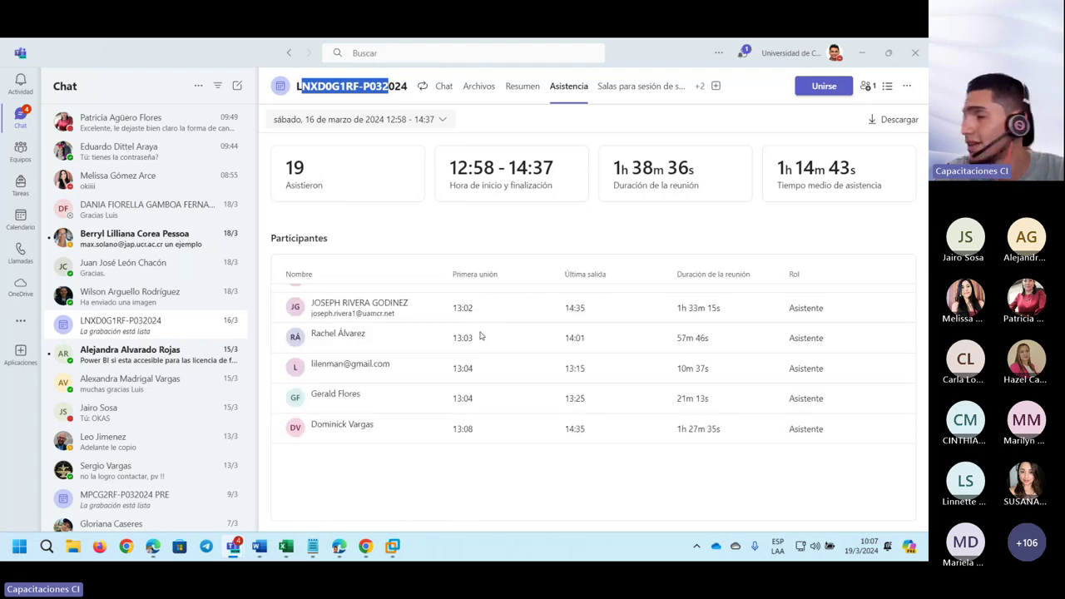
# Step: Look at the meeting's shared recording files and the options offered for the recording in its chat
pyautogui.click(479, 86)
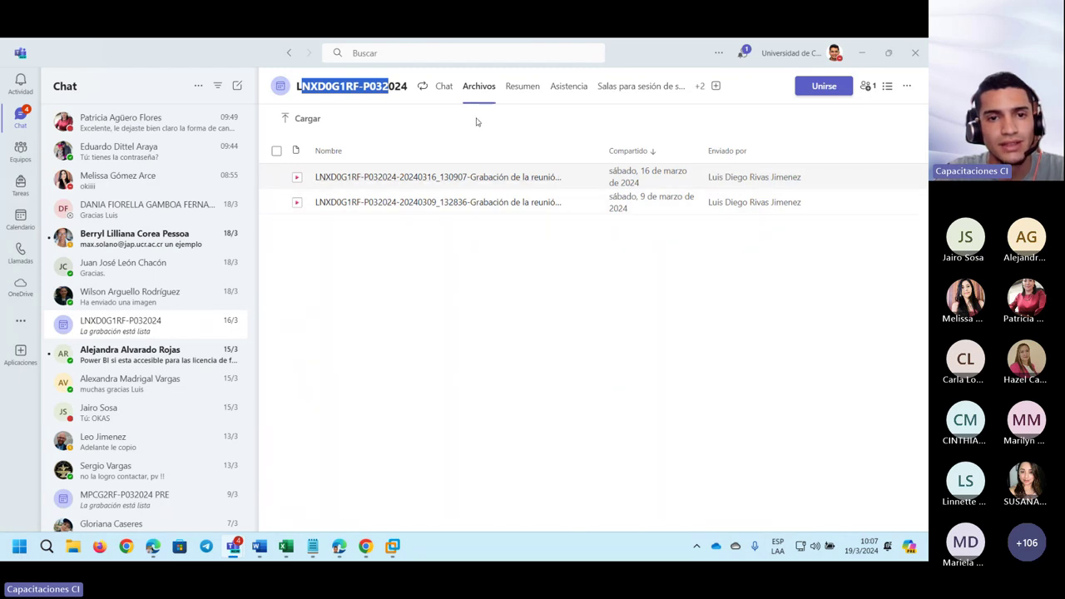
pyautogui.click(443, 86)
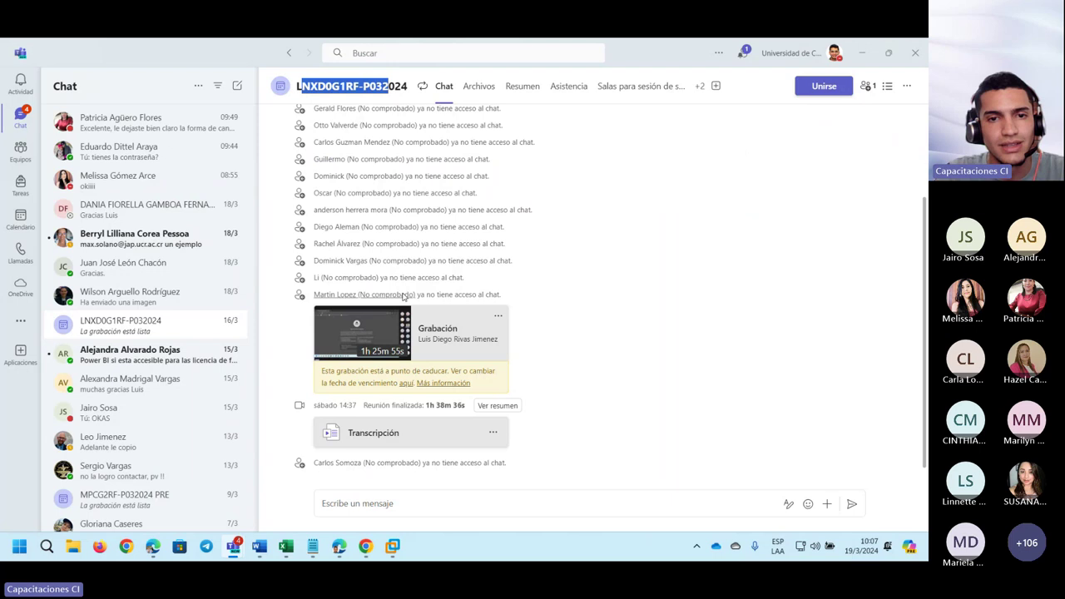
pyautogui.click(499, 320)
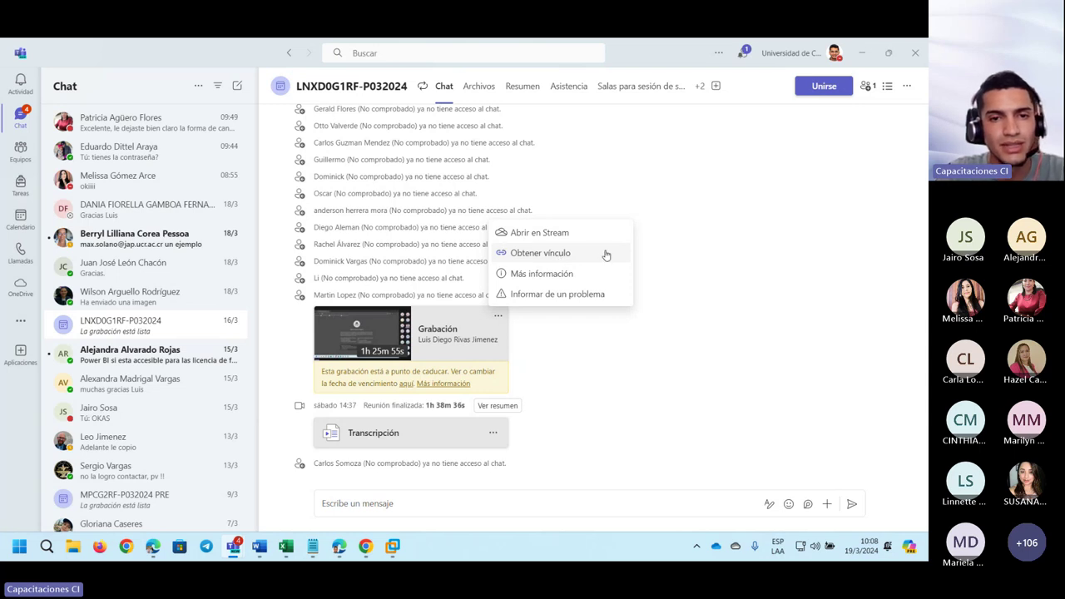
pyautogui.click(616, 378)
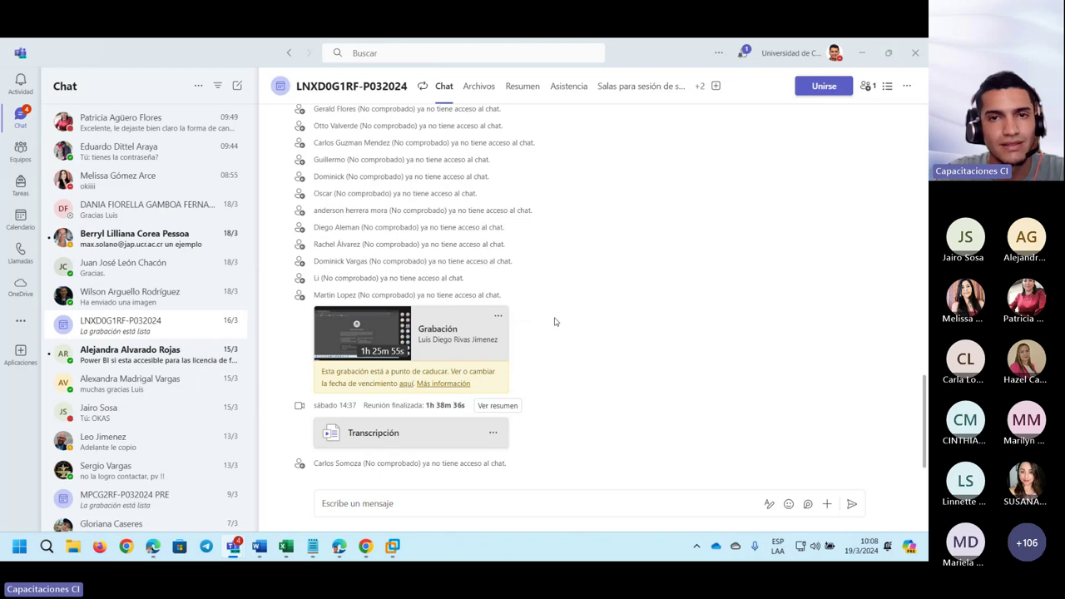